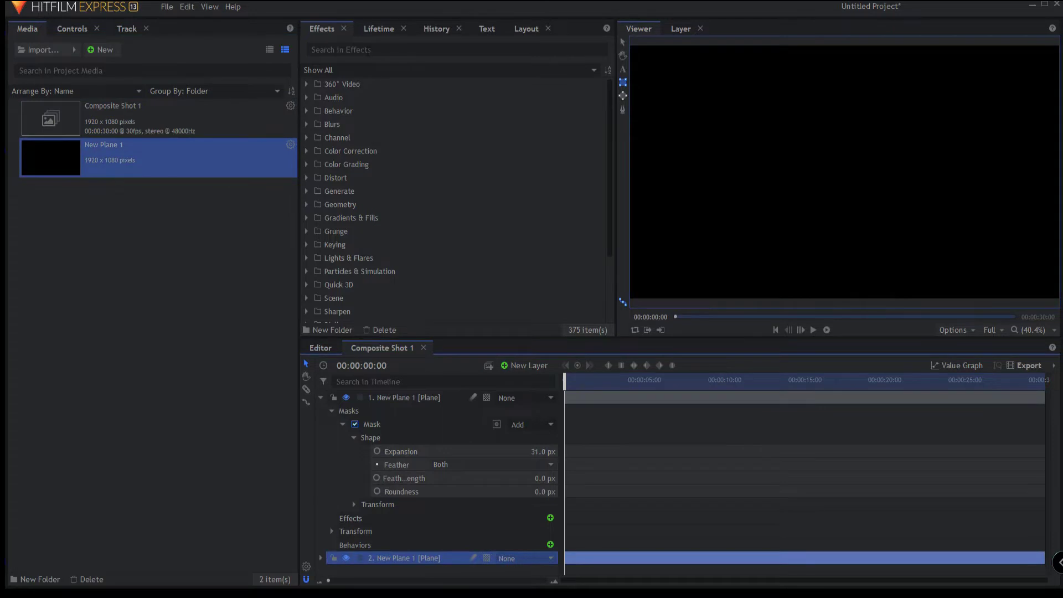
Step: Apply Fill Color to the top plane and set its mask Expansion to 32.0 px
text(fill)
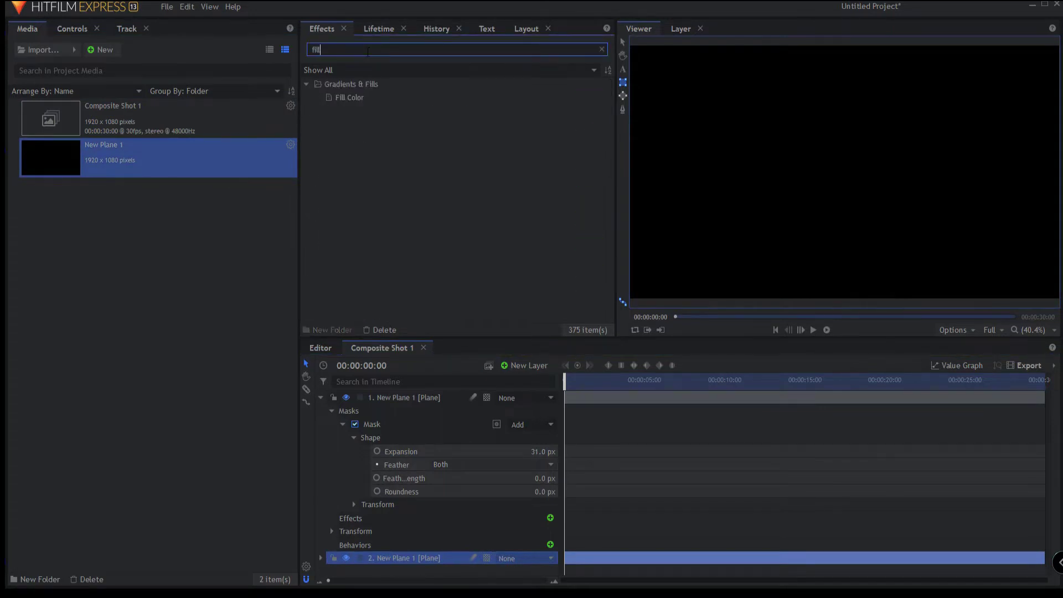
drag(363, 99, 391, 357)
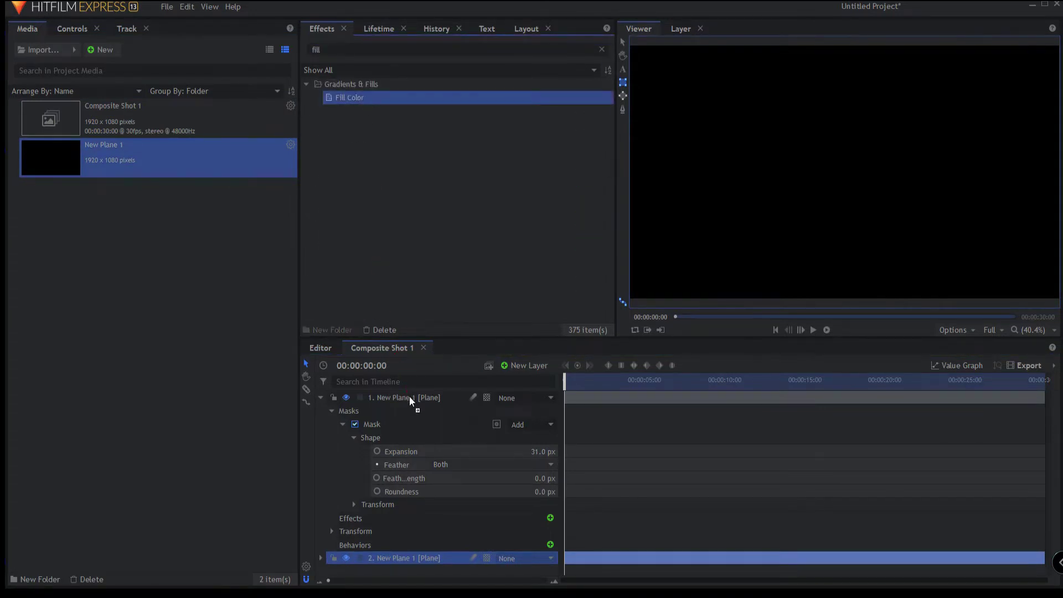
drag(409, 396, 411, 397)
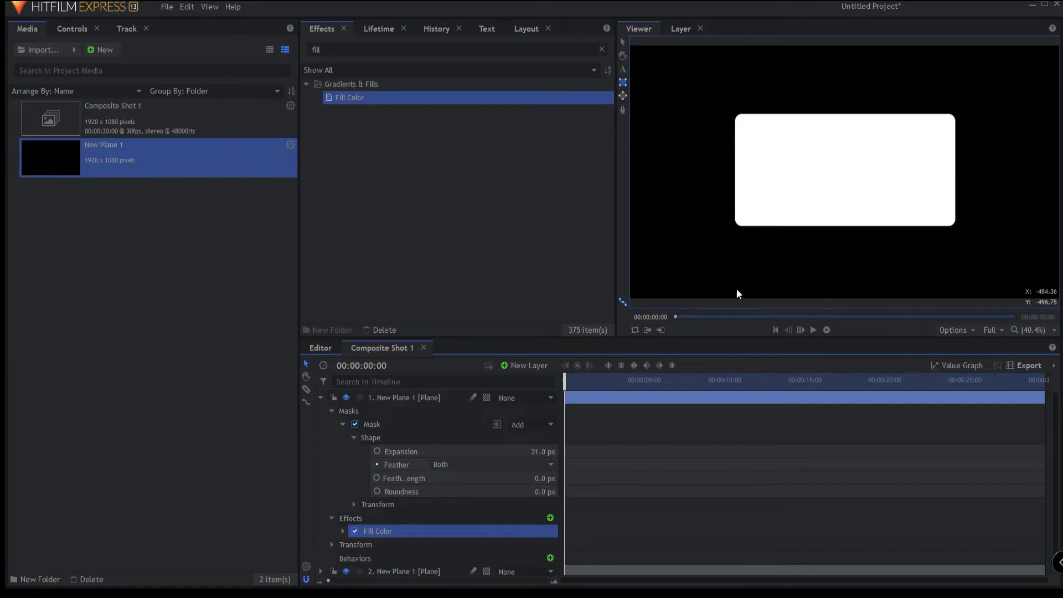
mouse_move(544, 451)
mouse_down()
mouse_move(570, 451)
mouse_move(547, 451)
mouse_up()
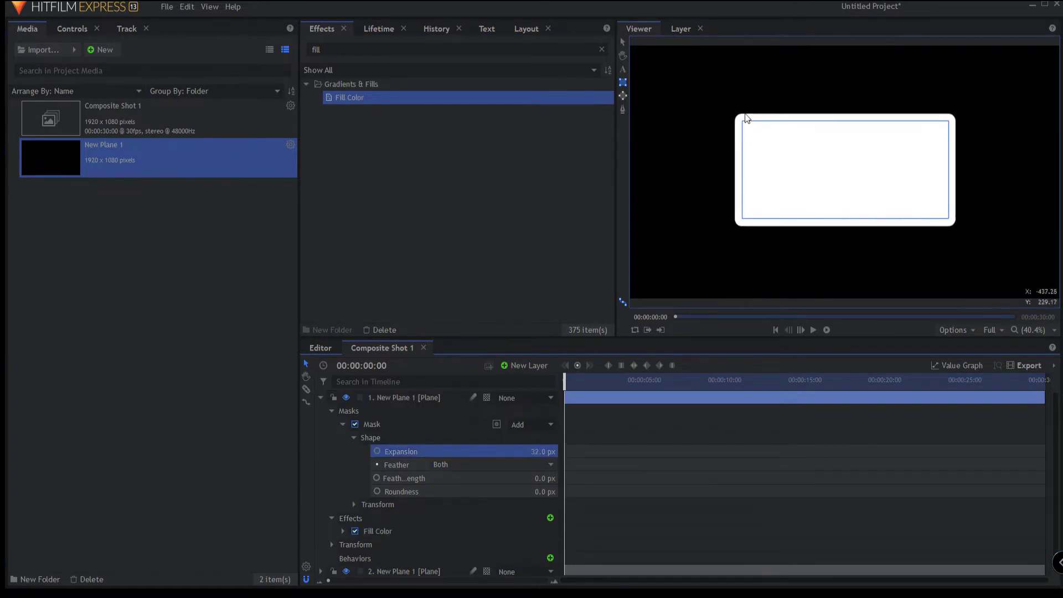
click(320, 397)
click(399, 483)
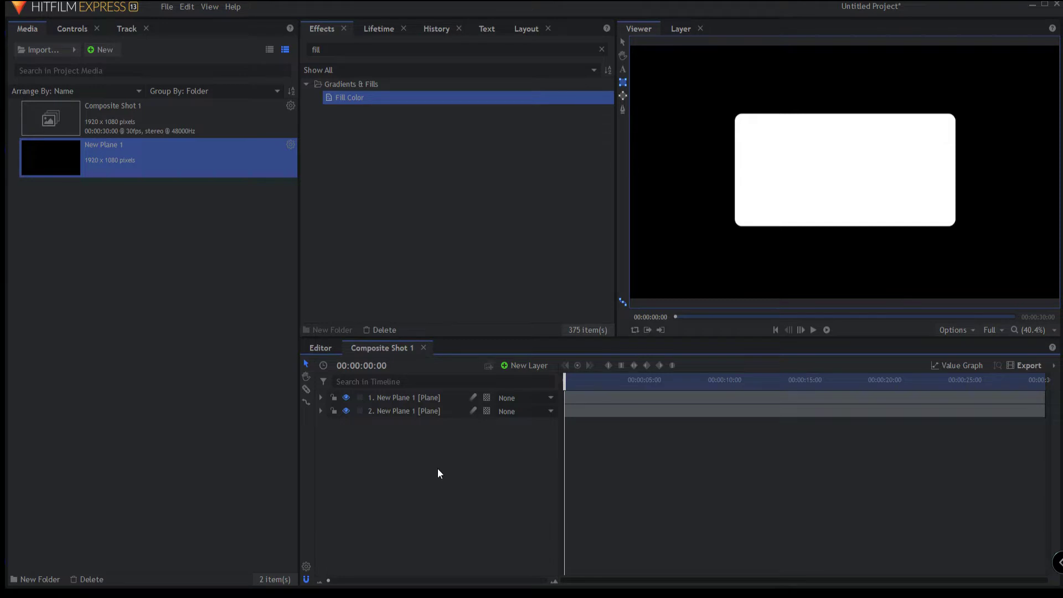
Step: Create Composite Shot 2 with two New Plane 1 layers, the top one filled white
click(105, 49)
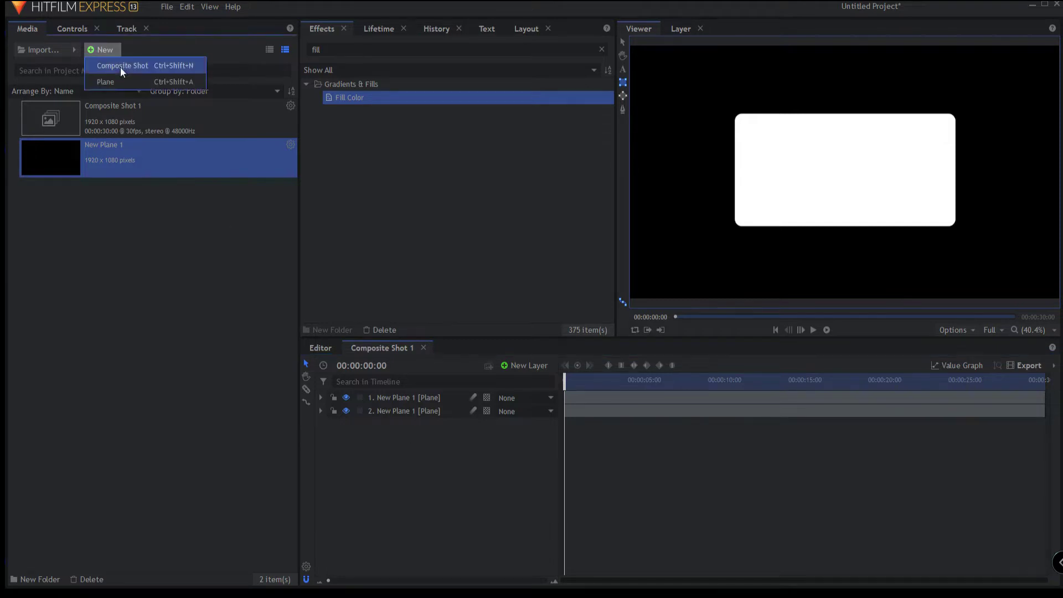
click(121, 68)
click(641, 437)
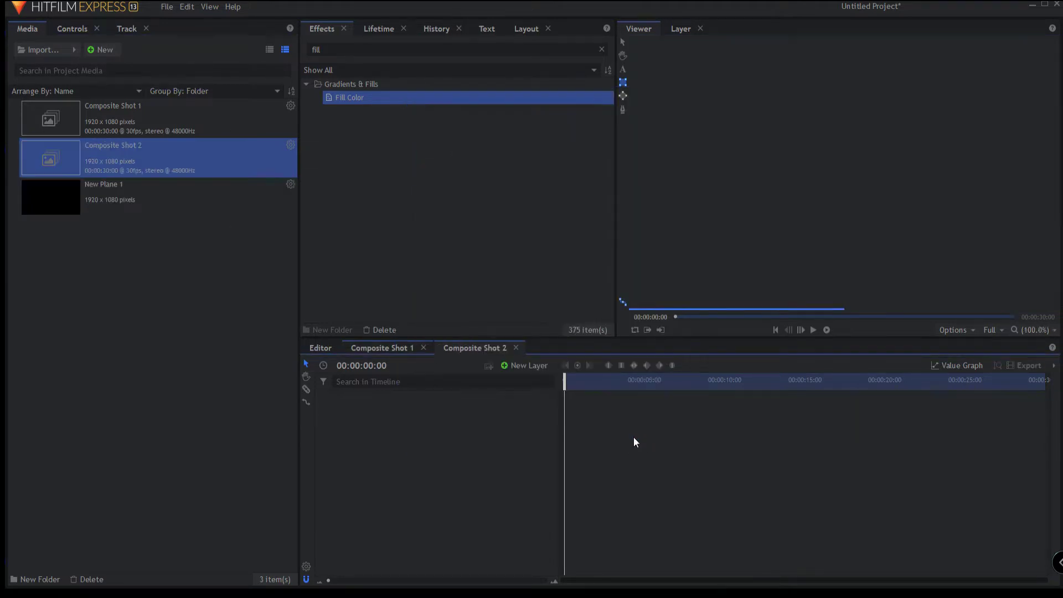
drag(96, 191, 413, 397)
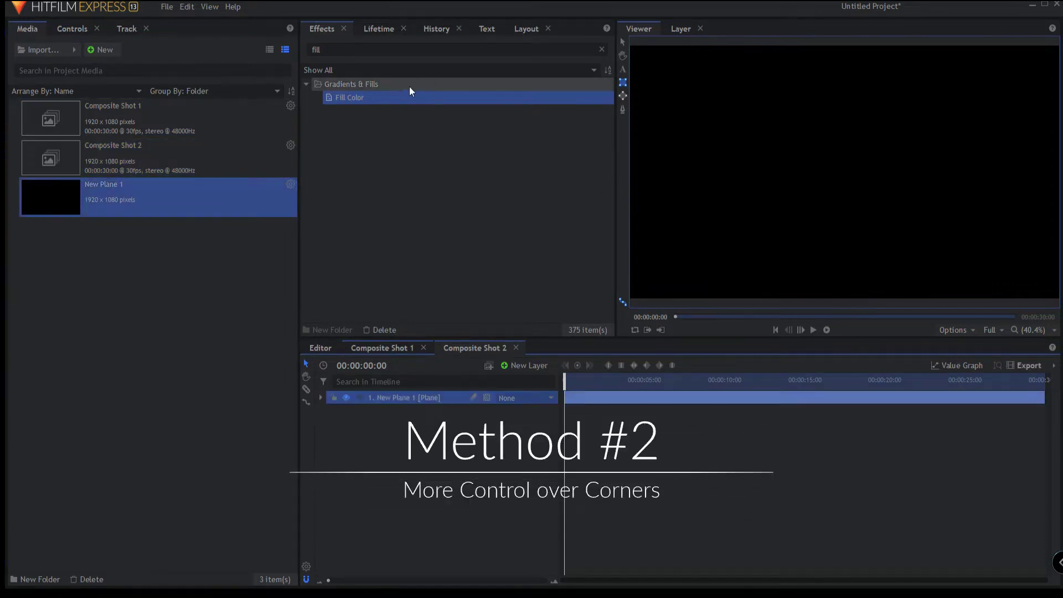
drag(404, 392, 408, 397)
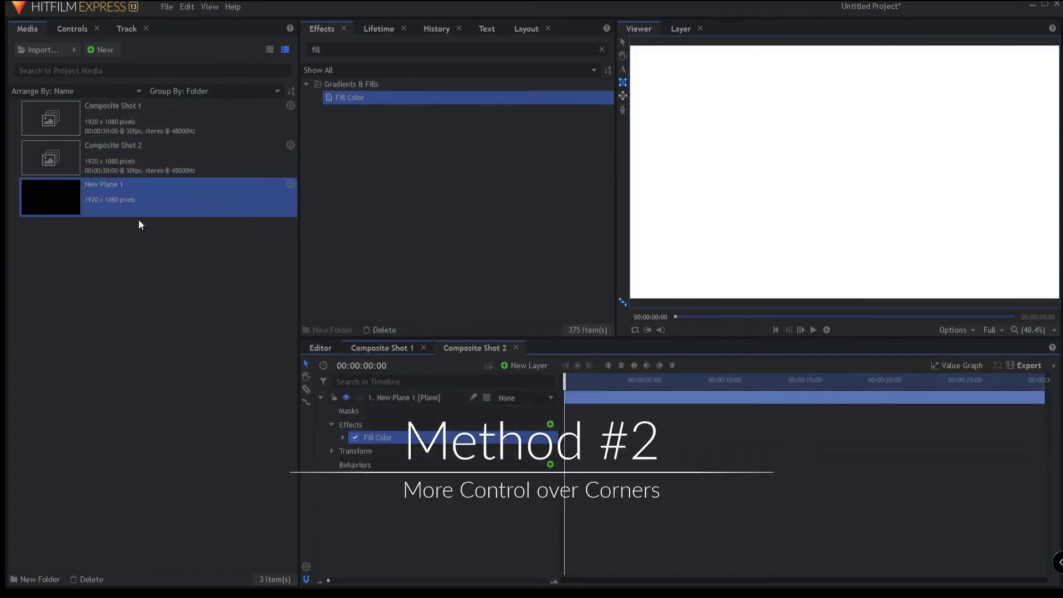
drag(420, 494, 420, 494)
Step: Draw a sharp-cornered rectangle mask across the frame centre on the white plane
click(525, 365)
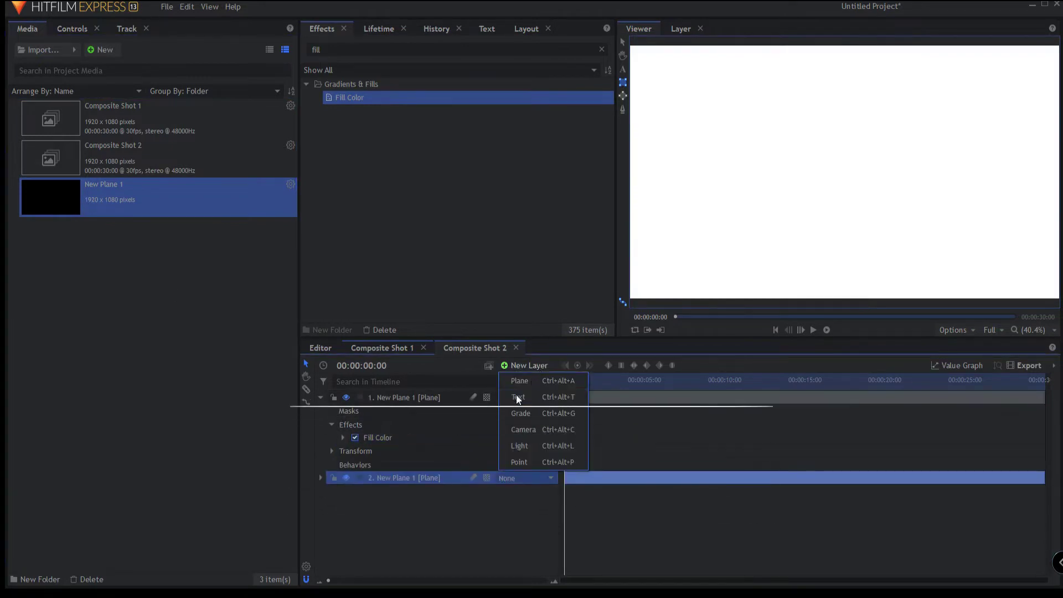
click(351, 412)
drag(698, 130, 985, 241)
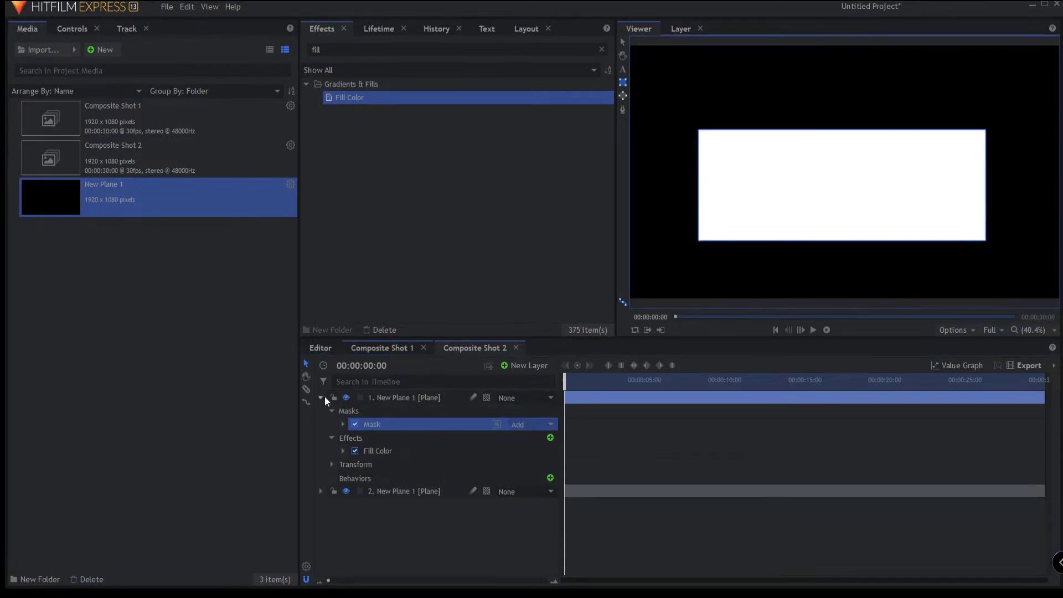
click(393, 543)
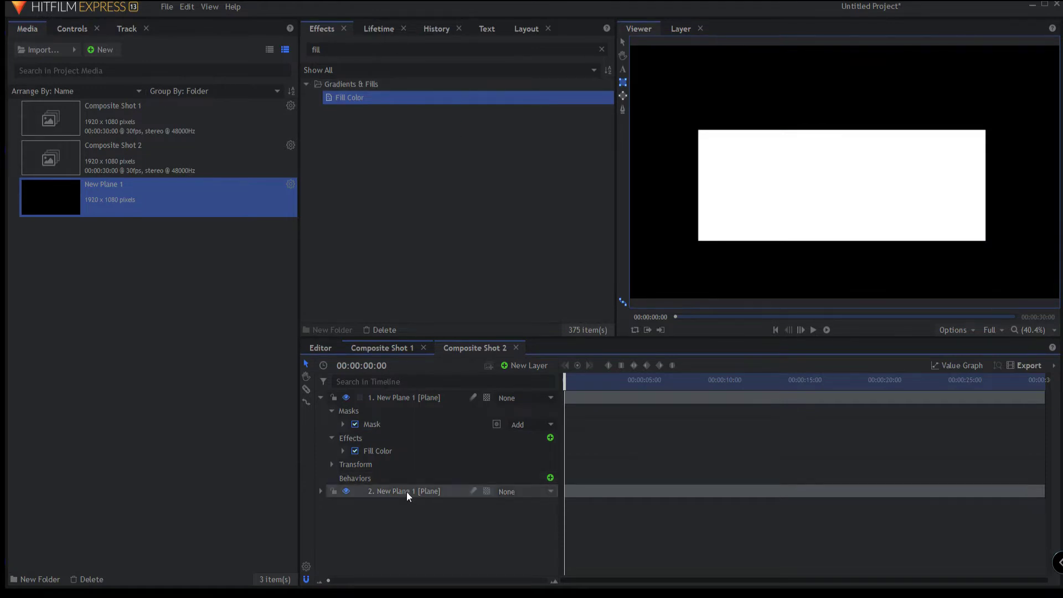
Step: Apply a Blur effect to the white rectangle layer to feather its edges
click(360, 49)
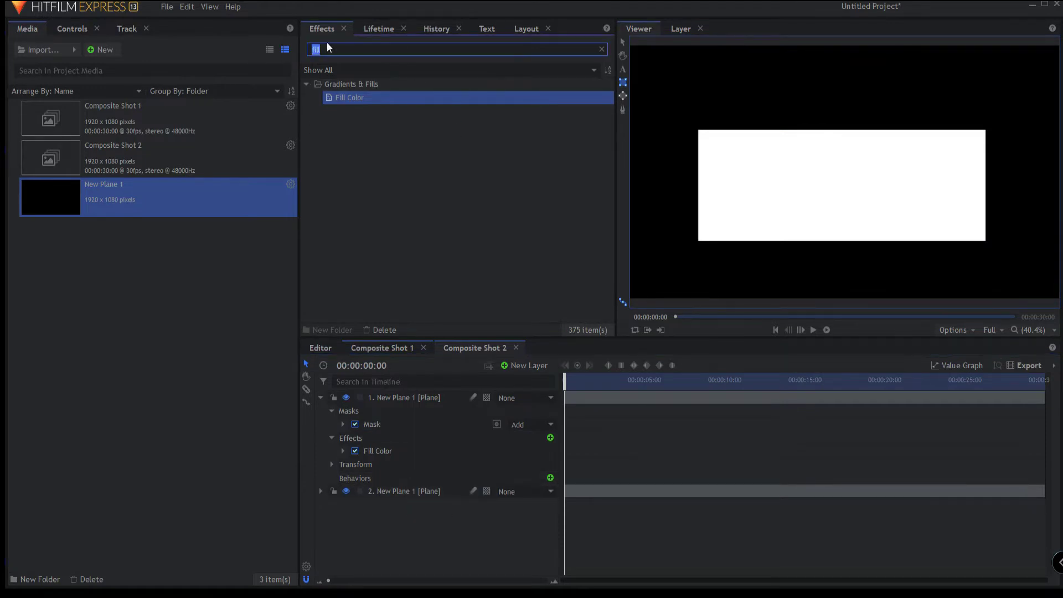
text(blur)
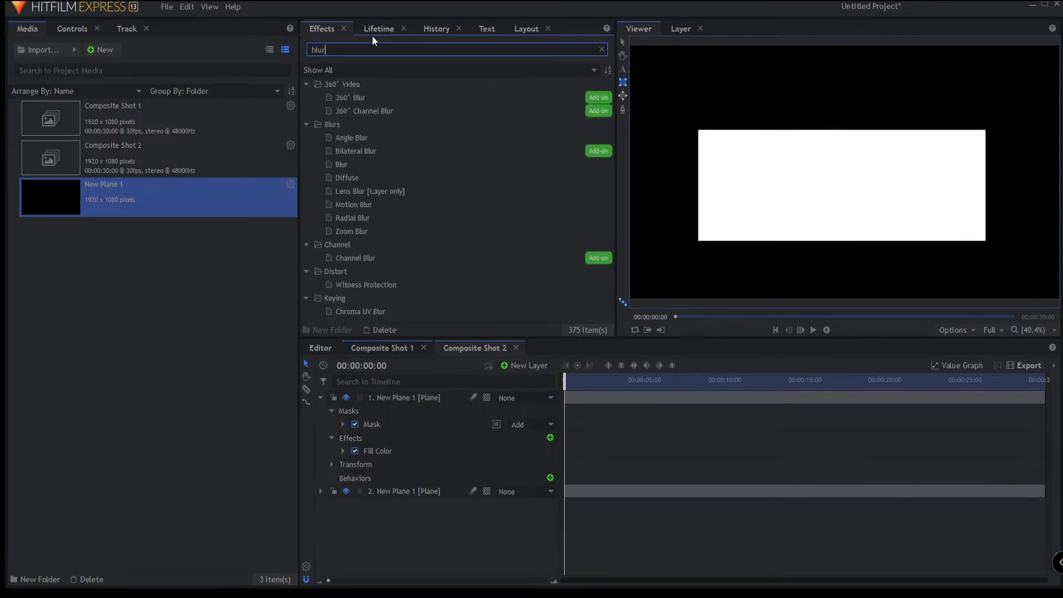
click(351, 165)
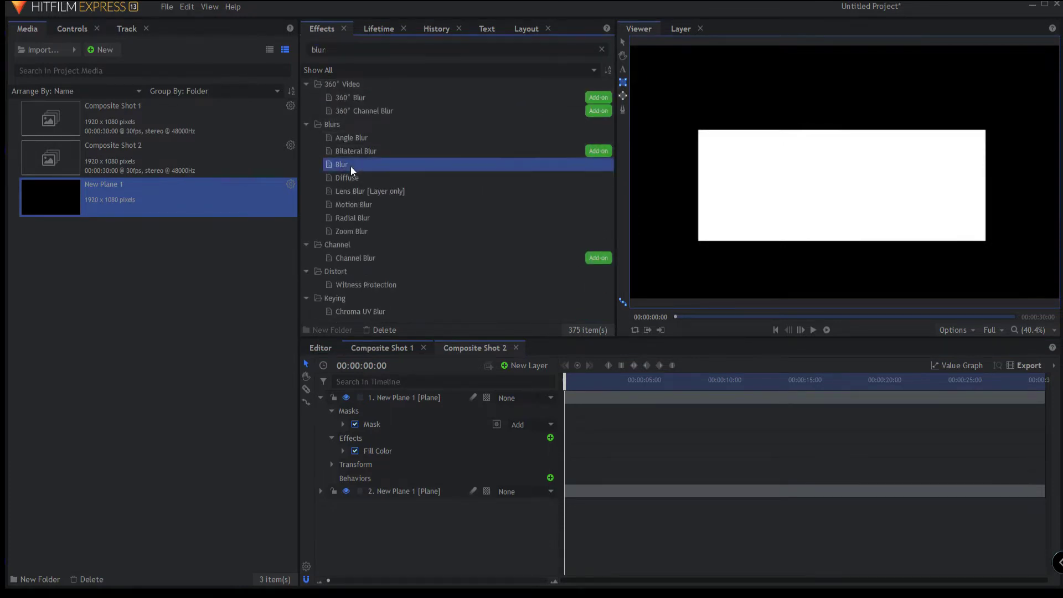
drag(386, 395, 386, 395)
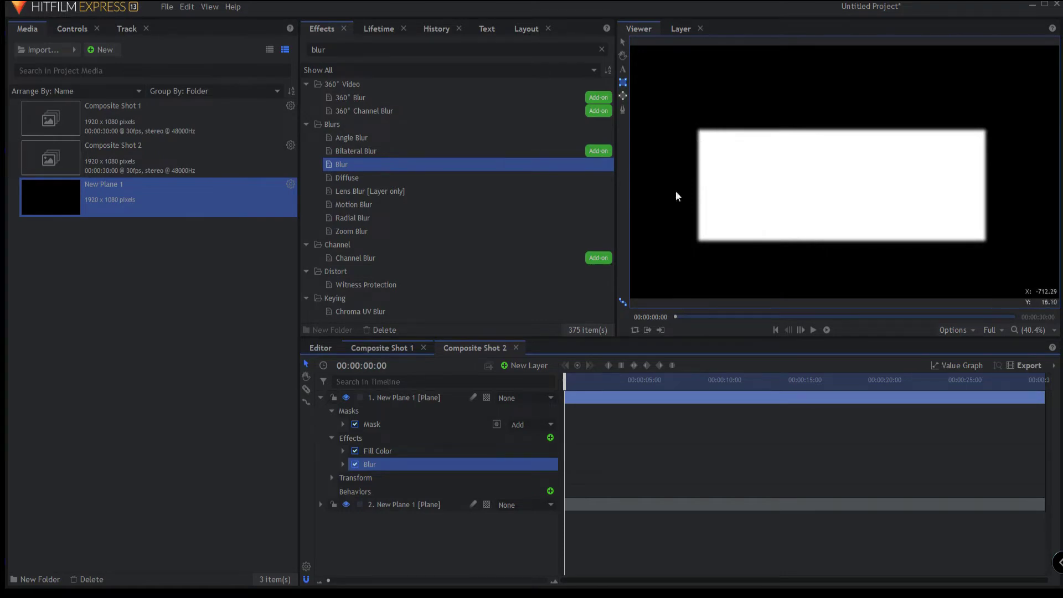
click(515, 364)
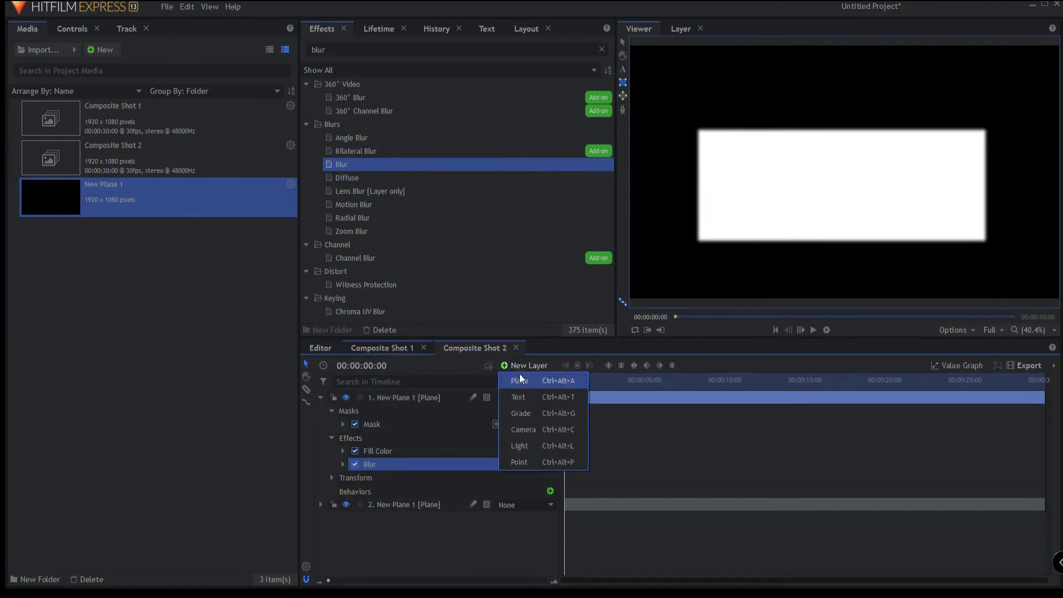
Step: Add a New Grade layer with a Threshold effect above the blurred white plane
click(520, 415)
double_click(319, 49)
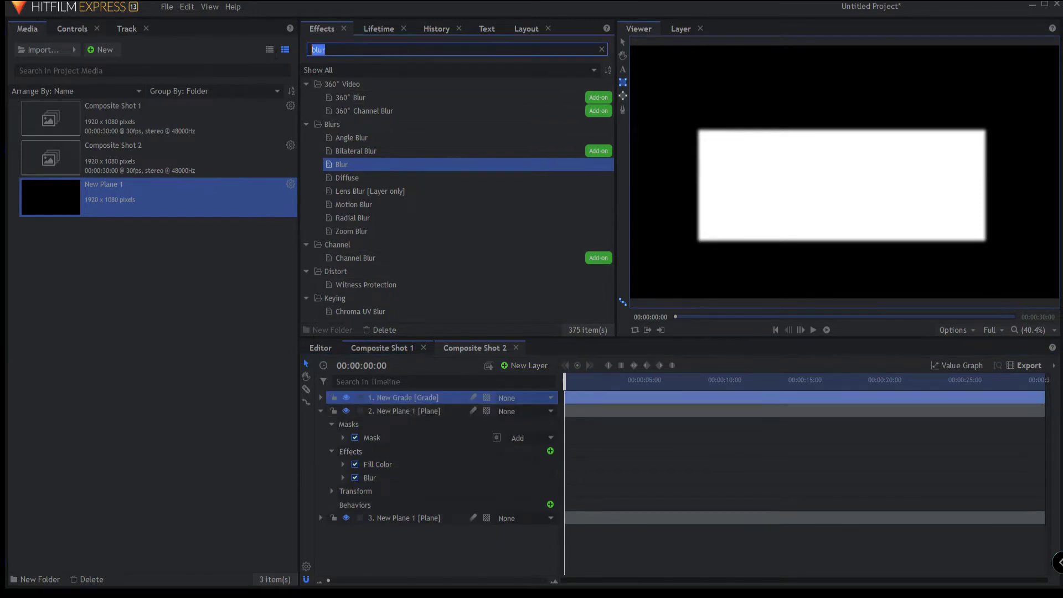
text(thre)
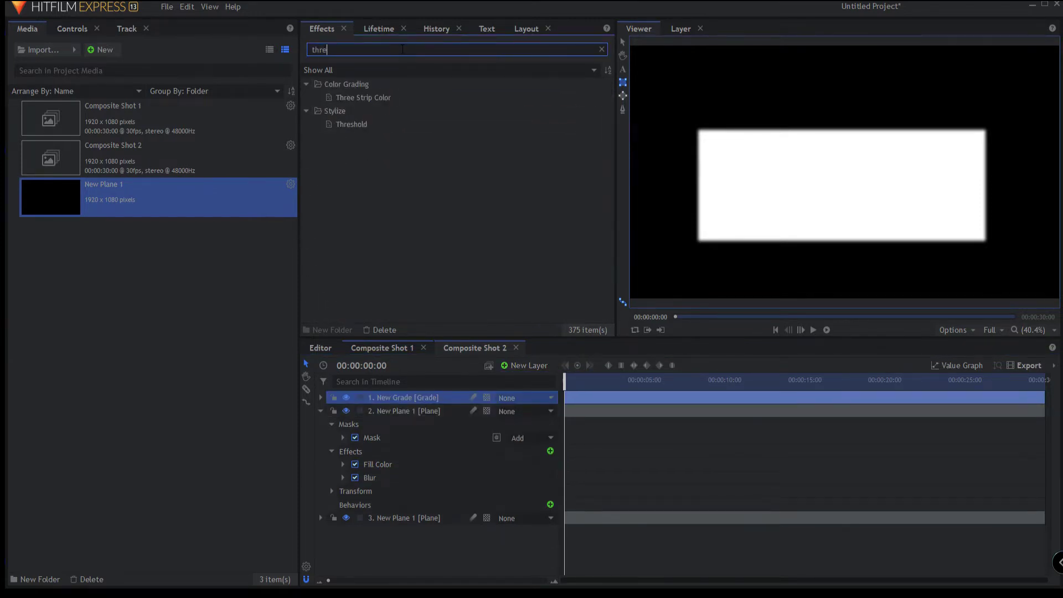
drag(377, 122, 382, 133)
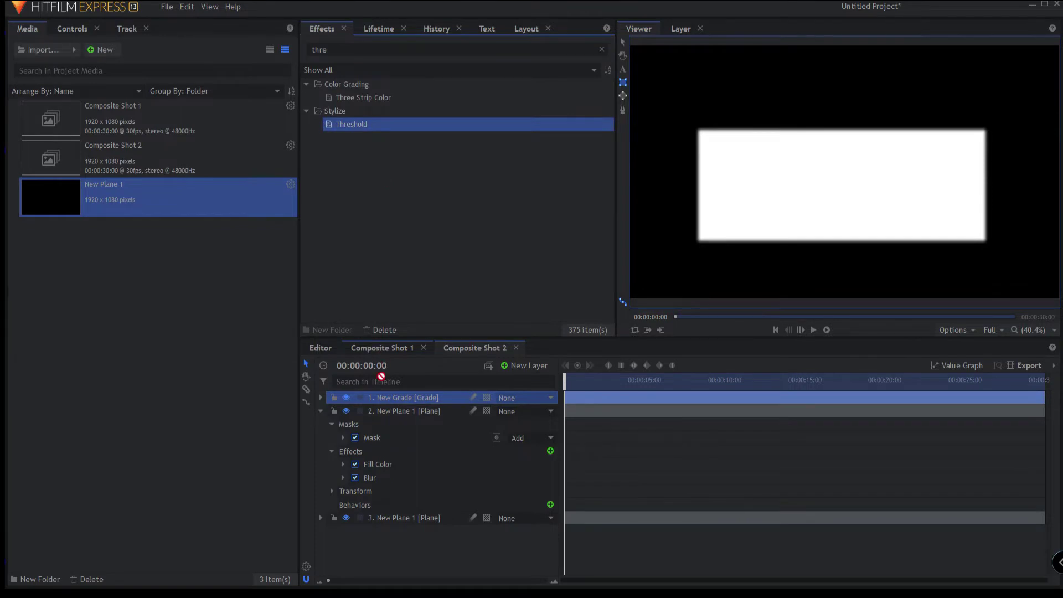
drag(386, 397, 387, 396)
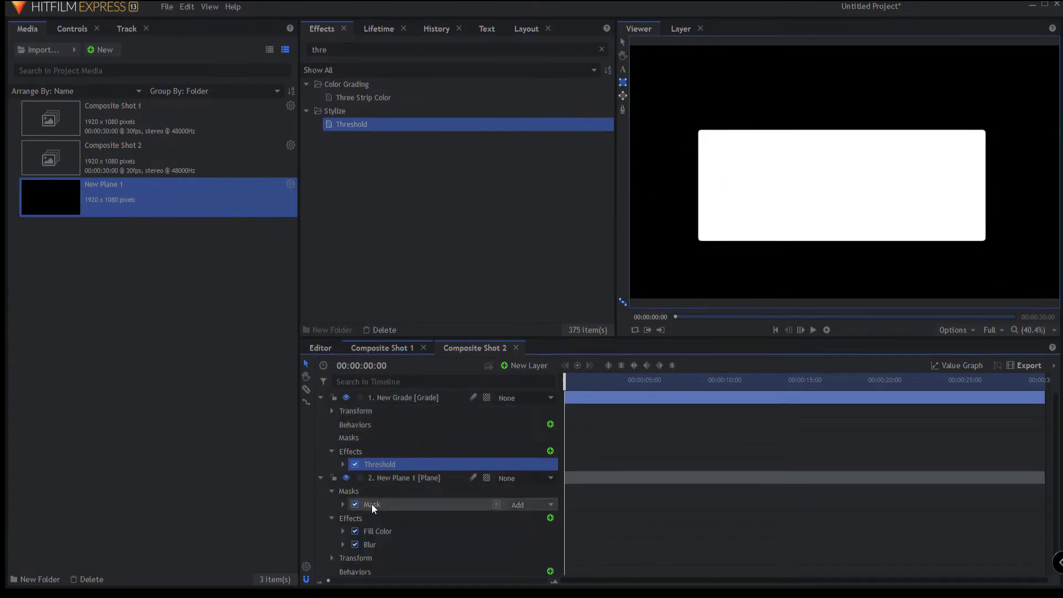
click(370, 545)
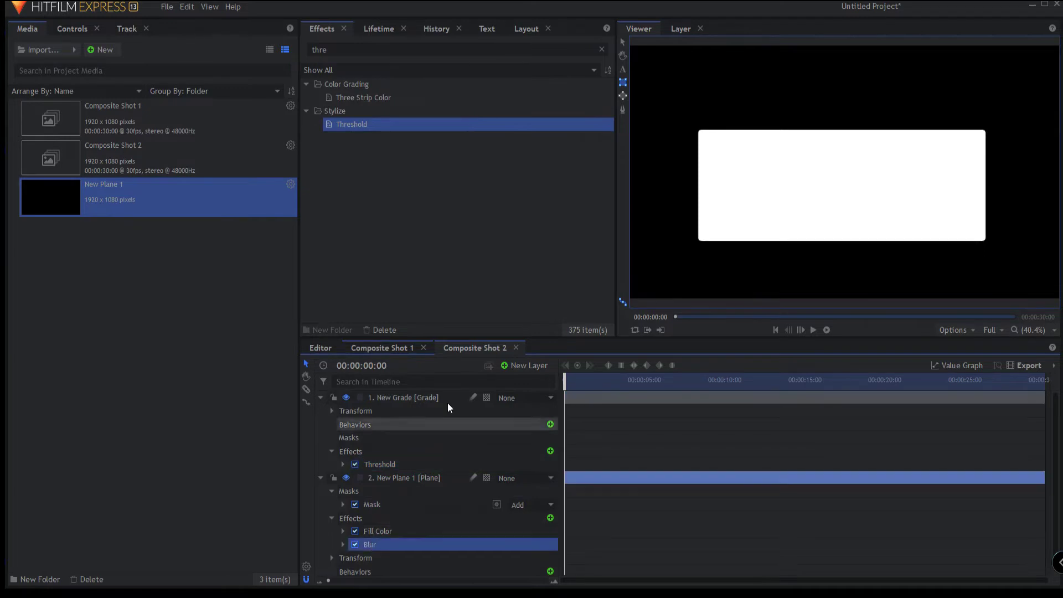
click(622, 42)
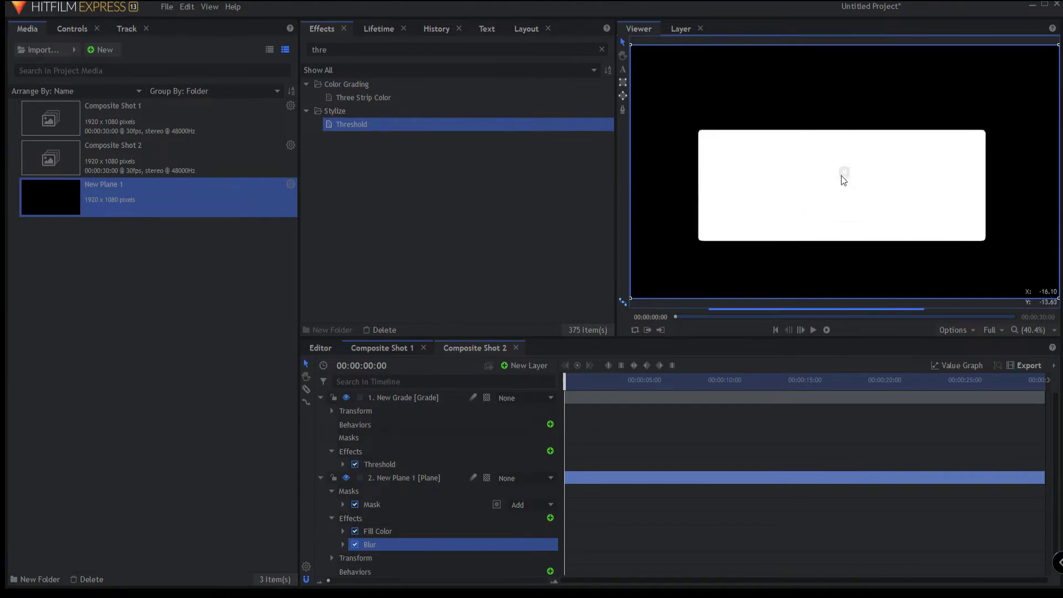
Step: Make the mask narrower and taller, nudge it up, and shrink the Blur radius
click(372, 503)
drag(703, 237, 731, 226)
drag(842, 136, 842, 105)
drag(839, 198, 839, 193)
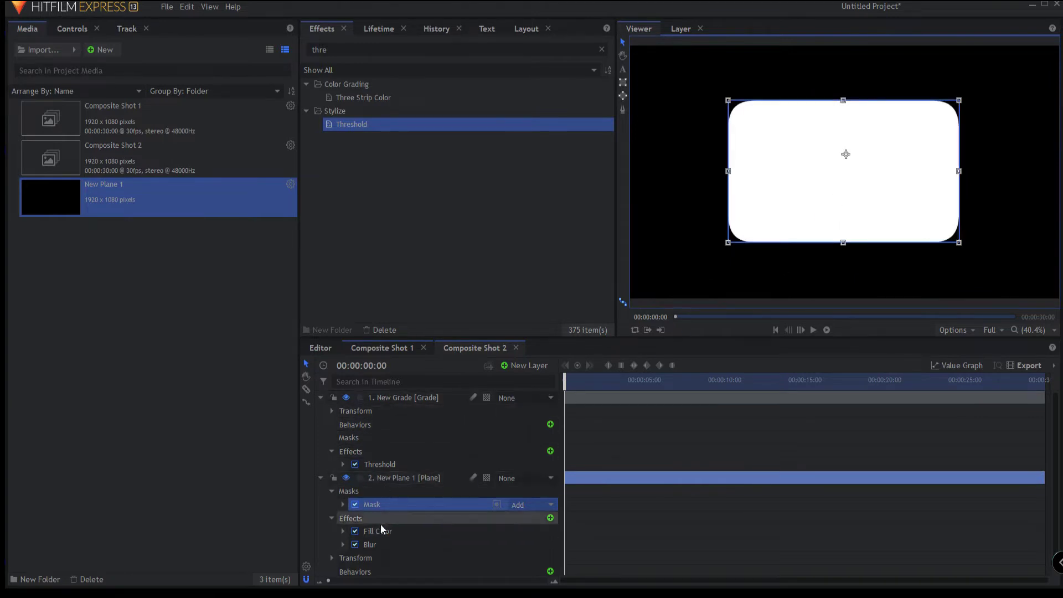
click(383, 544)
drag(832, 205, 836, 193)
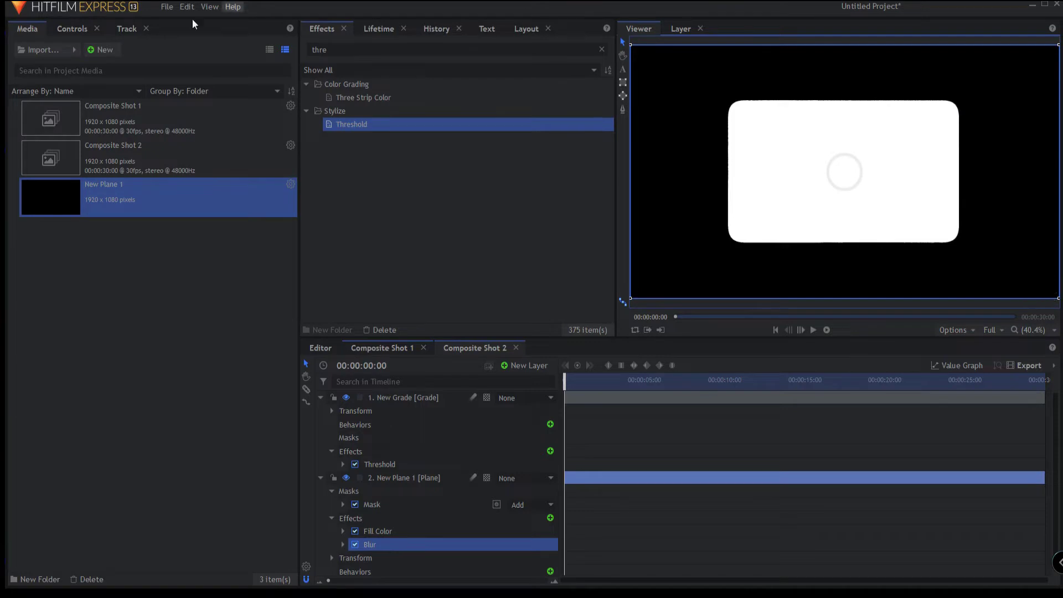
Step: Create Composite Shot 3 and place New Plane 1 in it
click(109, 49)
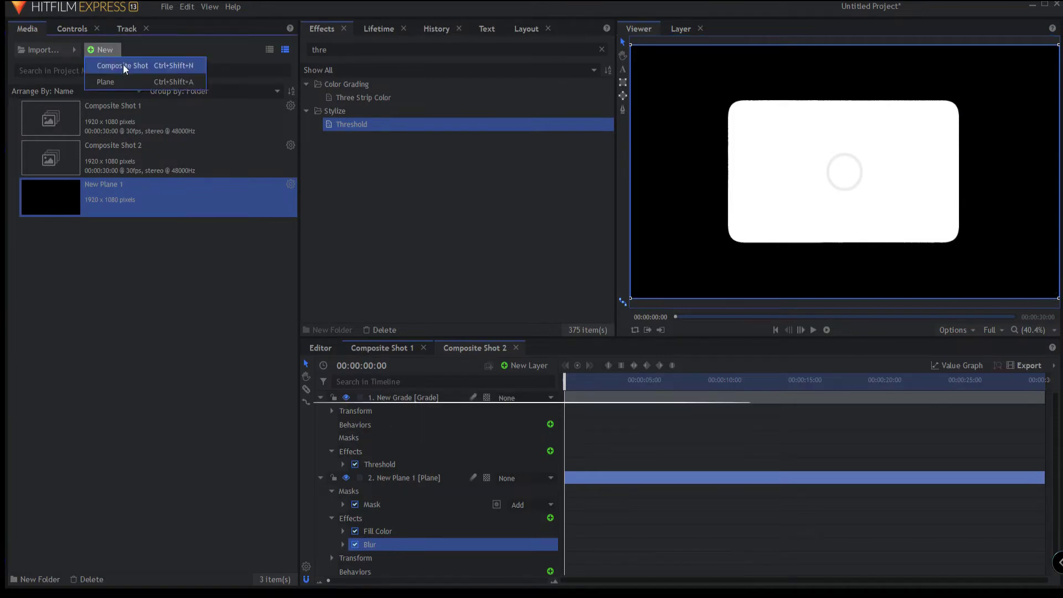
click(123, 66)
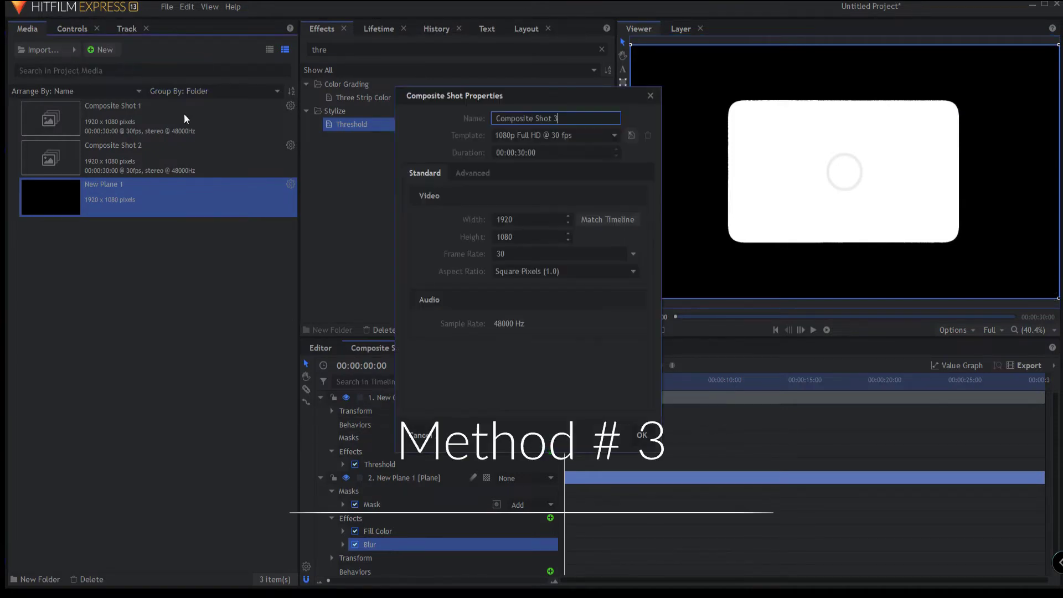
click(642, 435)
drag(112, 246, 421, 420)
Step: Fill that plane white with Fill Color and stack two more New Plane 1 layers
double_click(321, 49)
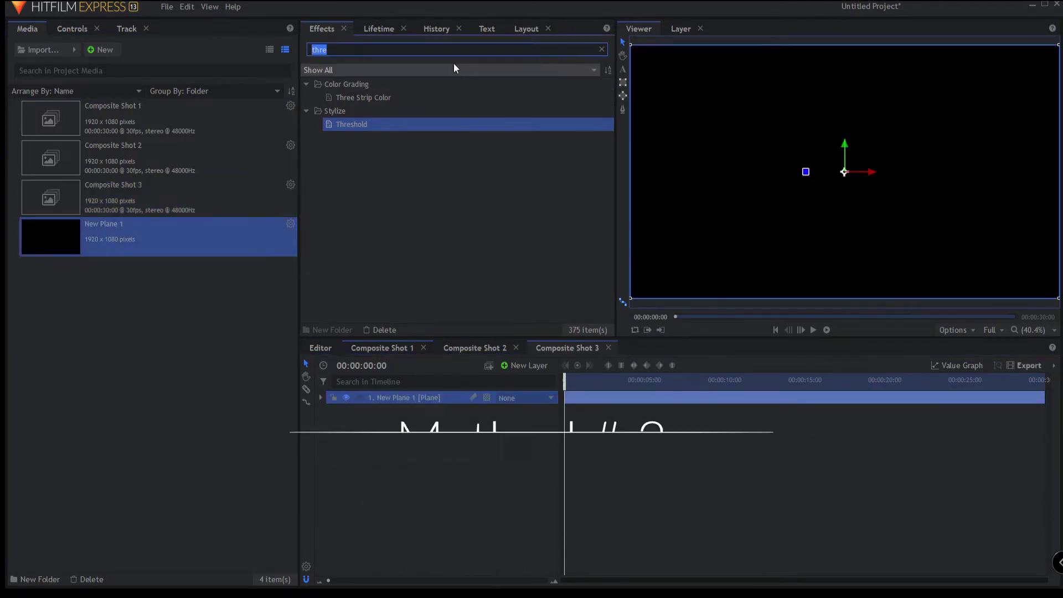
text(fil)
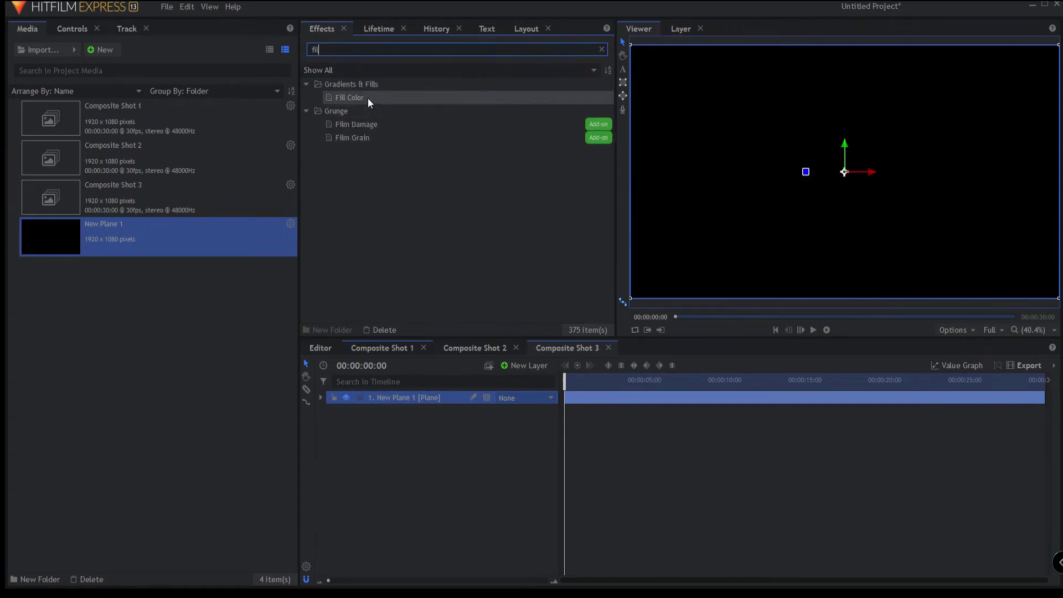
drag(367, 98, 407, 337)
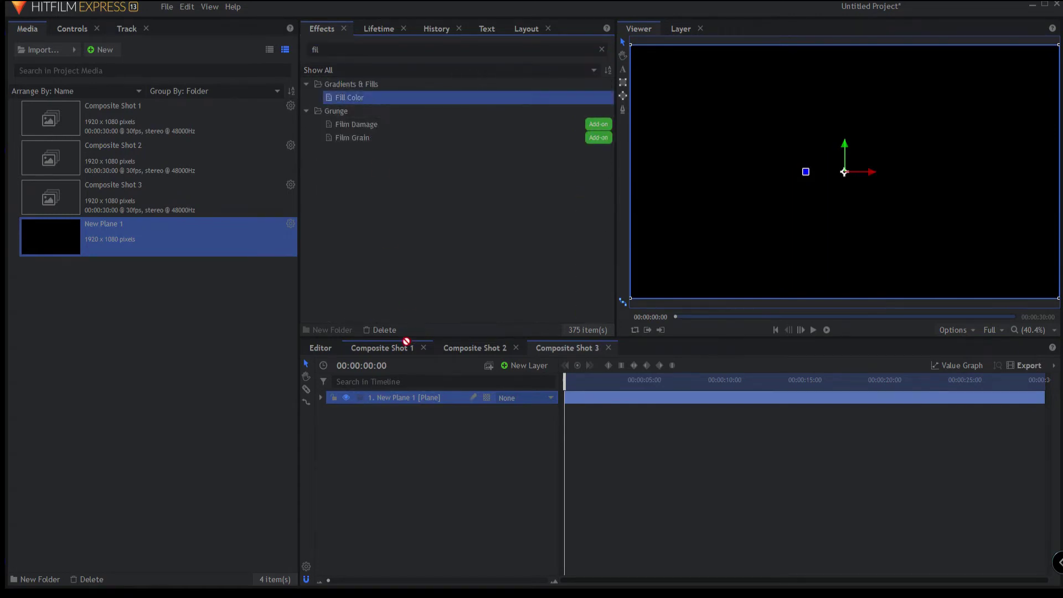
drag(407, 409, 396, 397)
drag(99, 247, 394, 530)
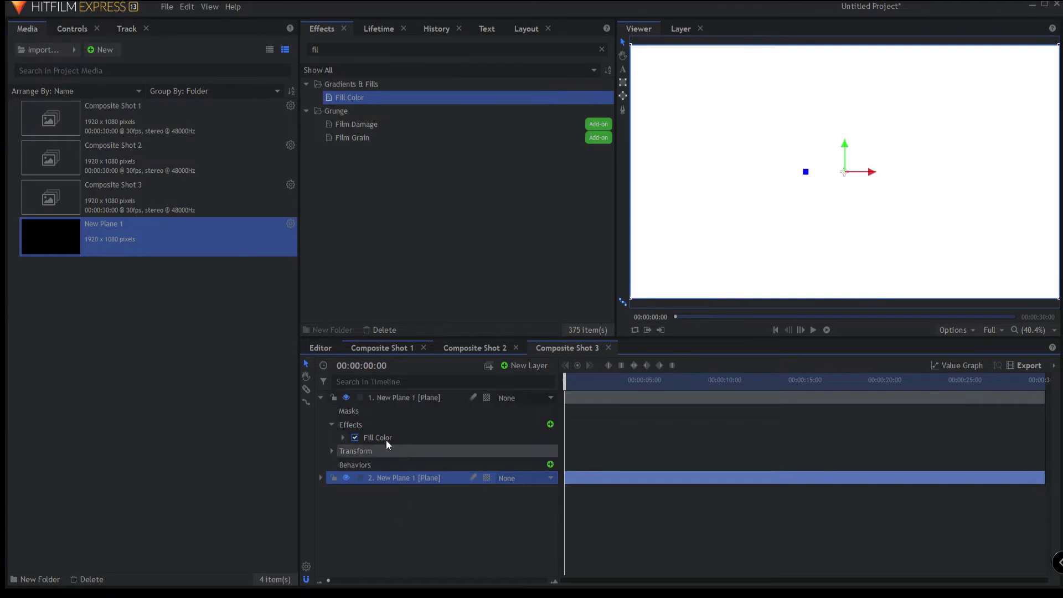
click(320, 397)
click(358, 425)
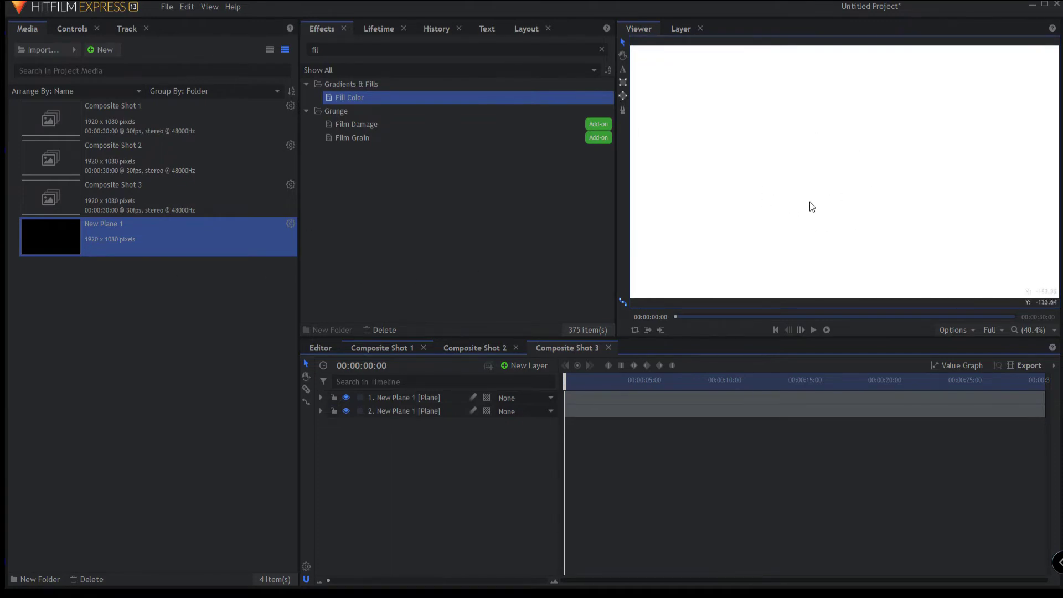
drag(109, 237, 406, 397)
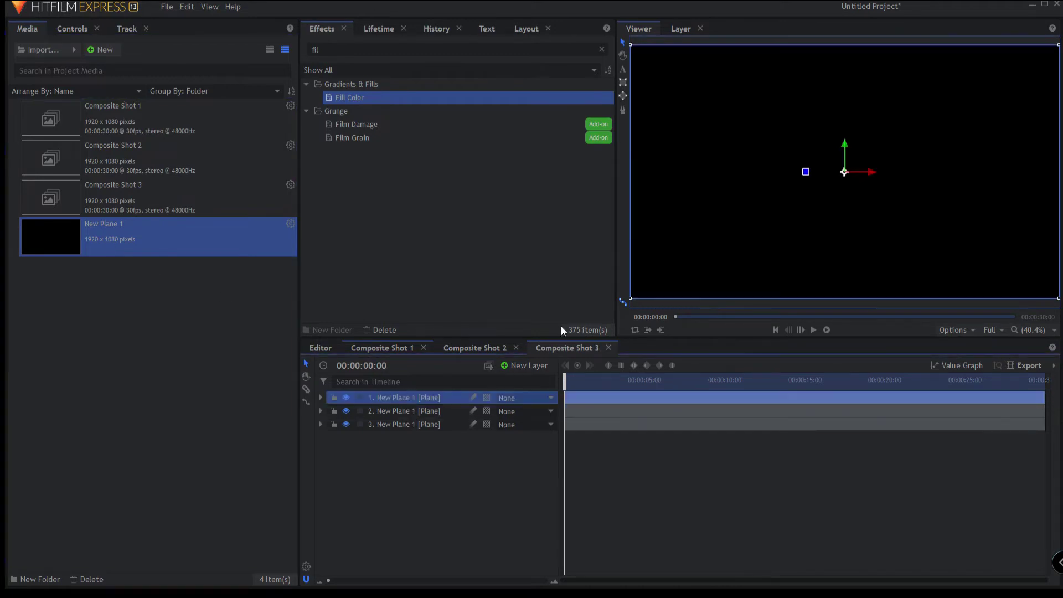
Step: Set the top plane's Transform Scale to 50% horizontal and 75% vertical
click(320, 398)
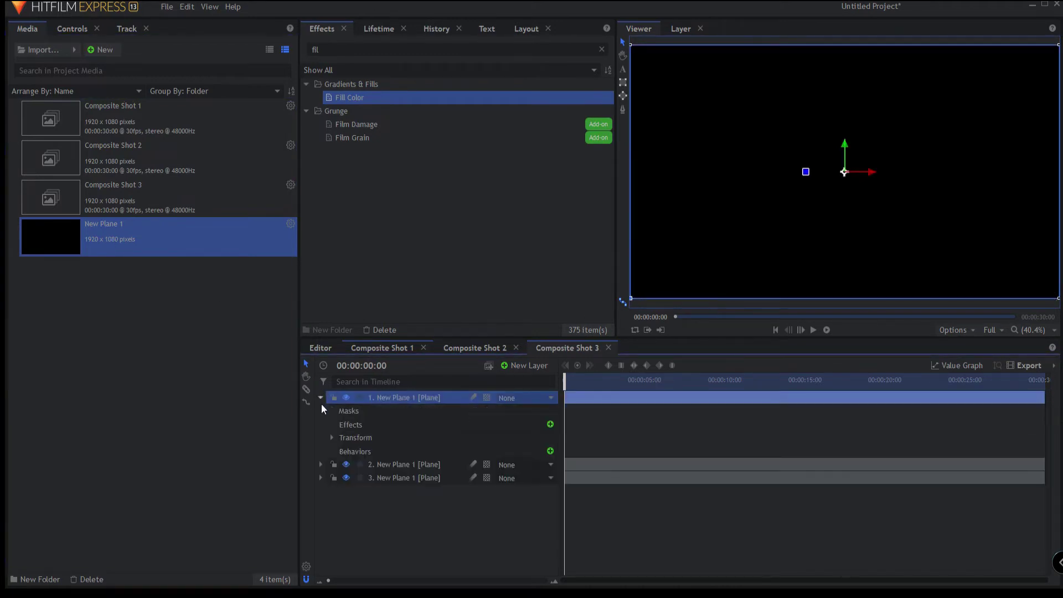
click(332, 437)
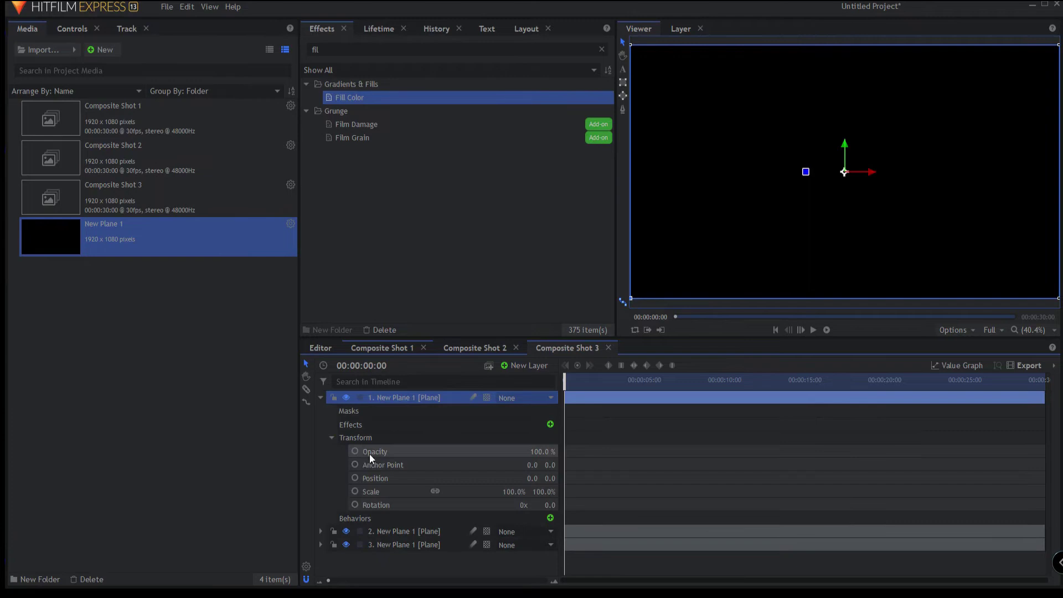
click(432, 491)
click(517, 492)
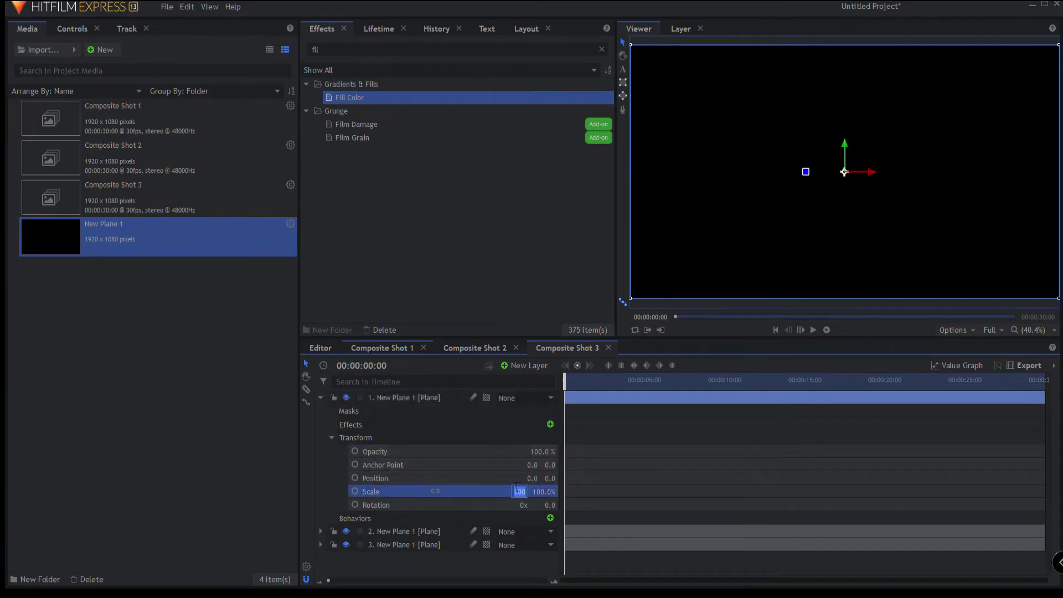
text(50)
key(Return)
click(542, 492)
text(7)
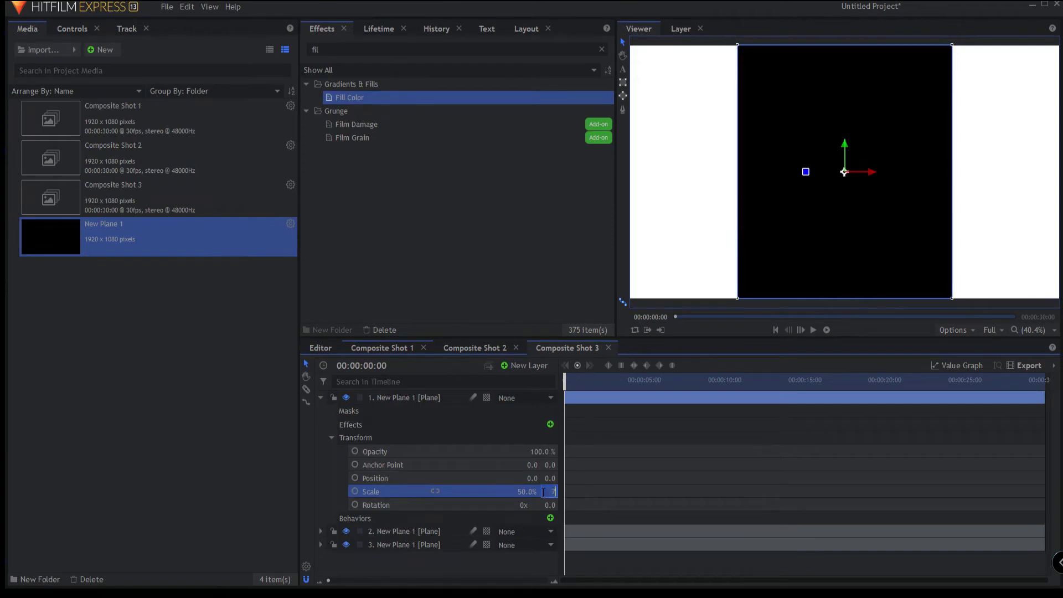
text(5)
key(Return)
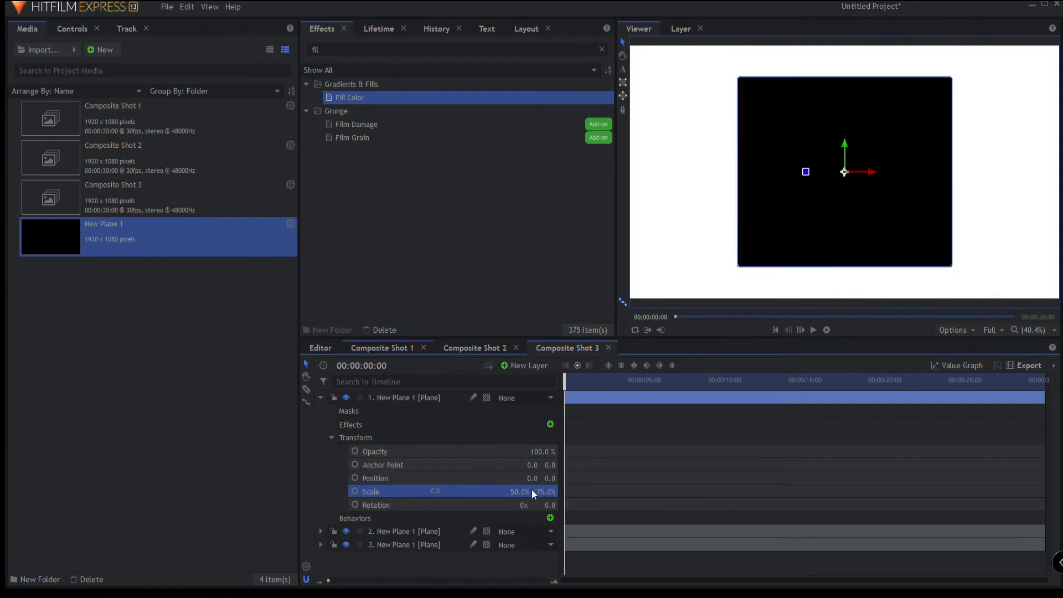
Step: Correct the Scale to 75% width and 50% height
mouse_move(522, 492)
mouse_down()
mouse_move(508, 492)
mouse_move(522, 492)
mouse_up()
click(524, 492)
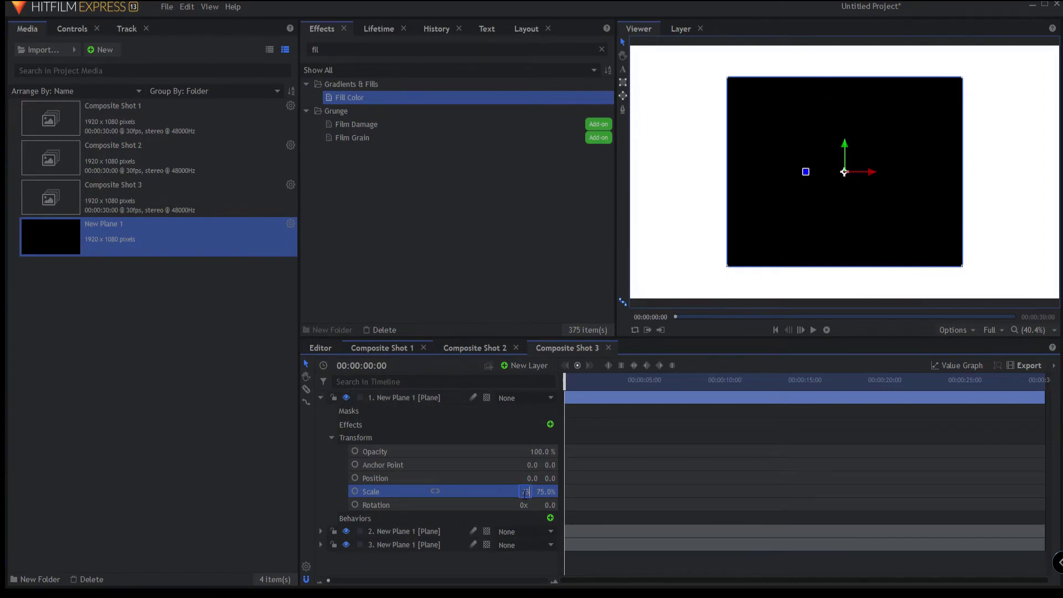
click(537, 492)
text(50)
key(Return)
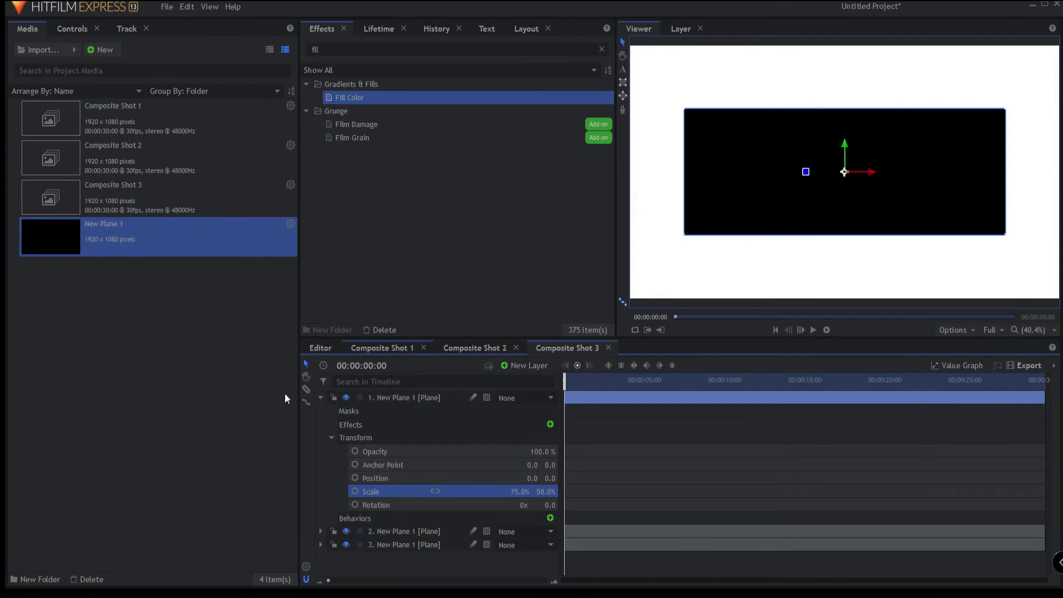
click(319, 397)
Step: Rename the shrunken top layer 'Matte' and move it to the bottom of the stack
click(524, 366)
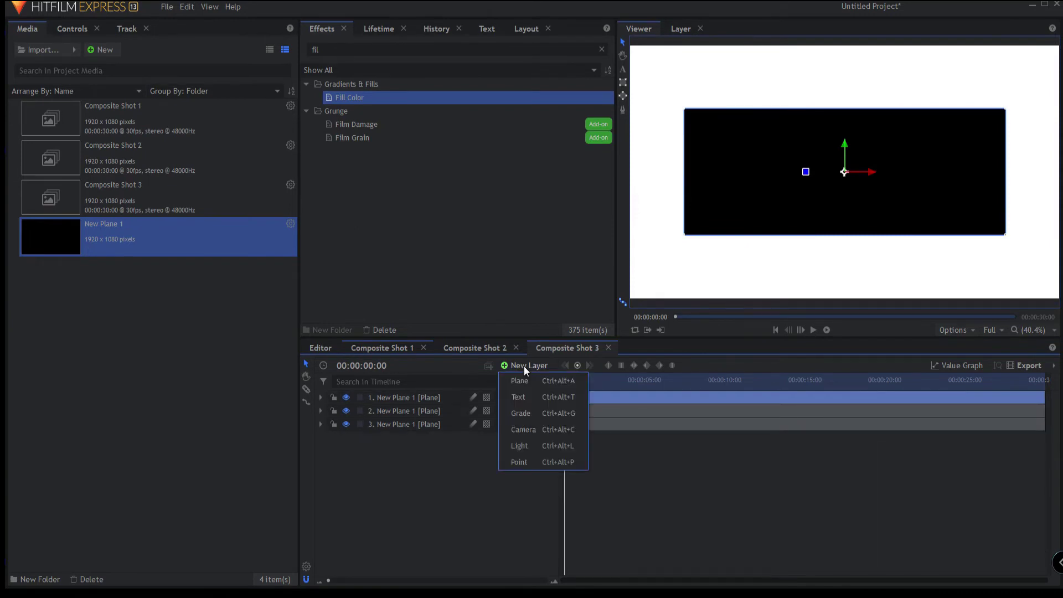
click(529, 380)
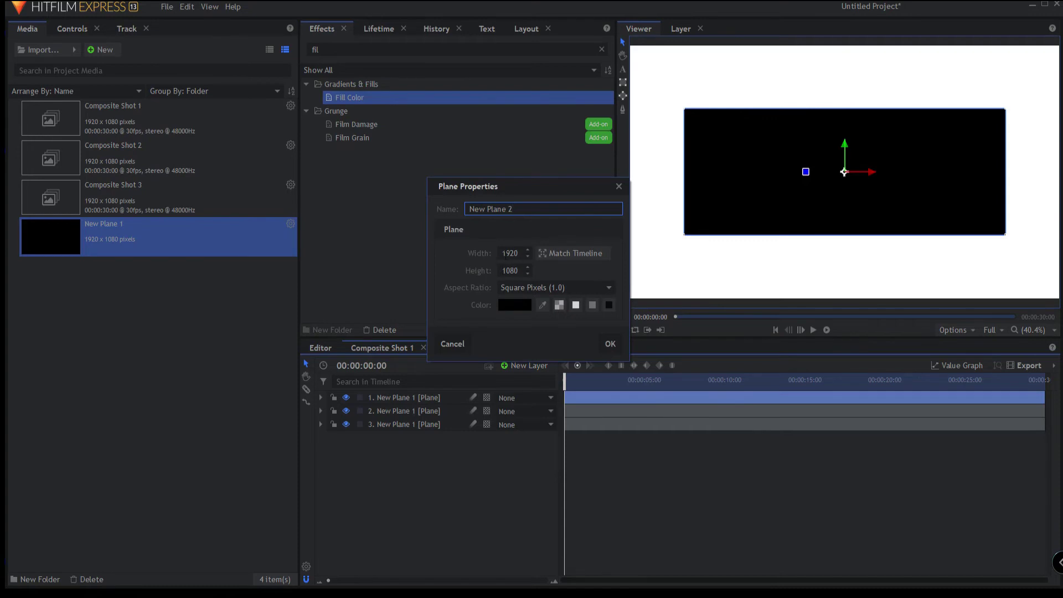
click(452, 344)
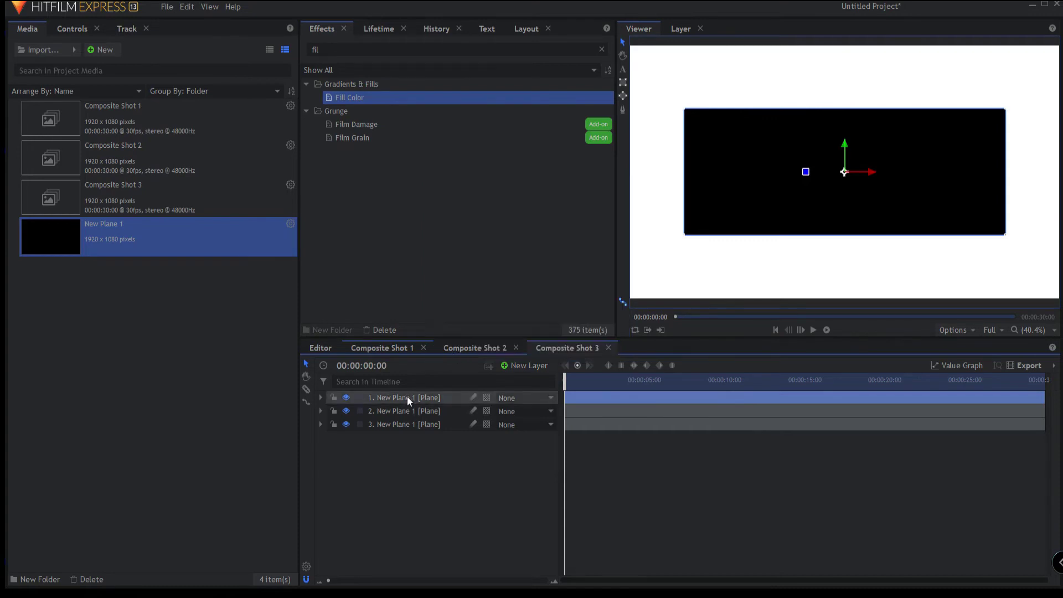
double_click(400, 401)
text(Matte)
key(Return)
drag(393, 396, 400, 444)
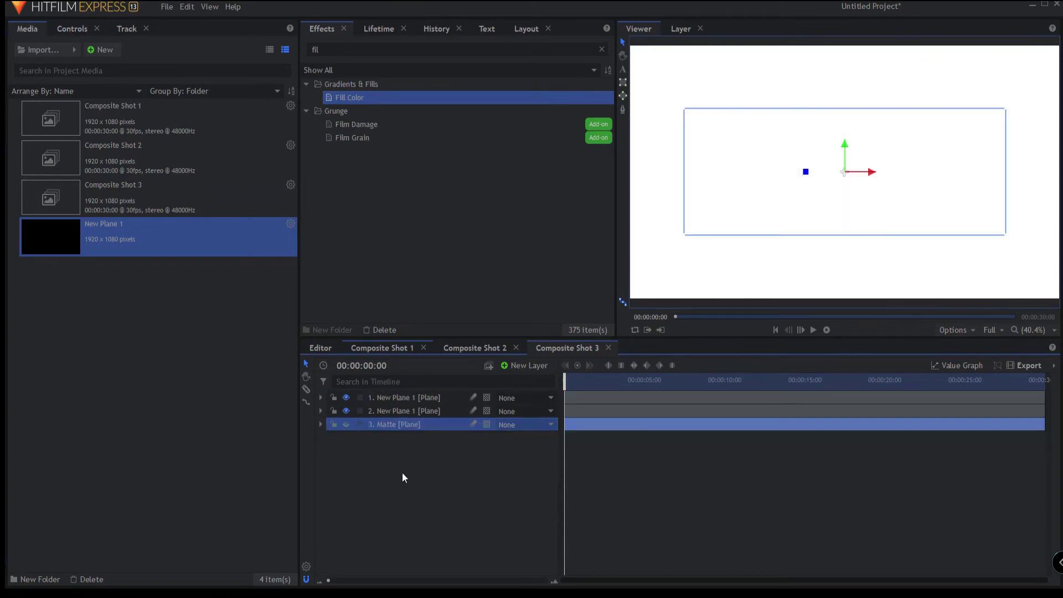
Step: Apply Set Matte to the top white plane with the Matte layer as source
click(342, 50)
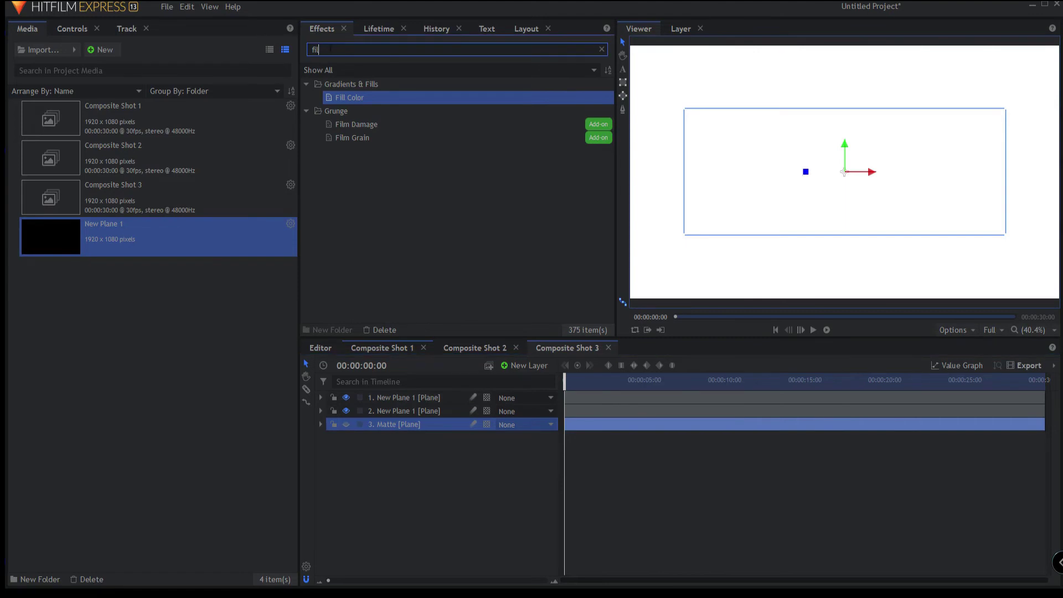
text(set)
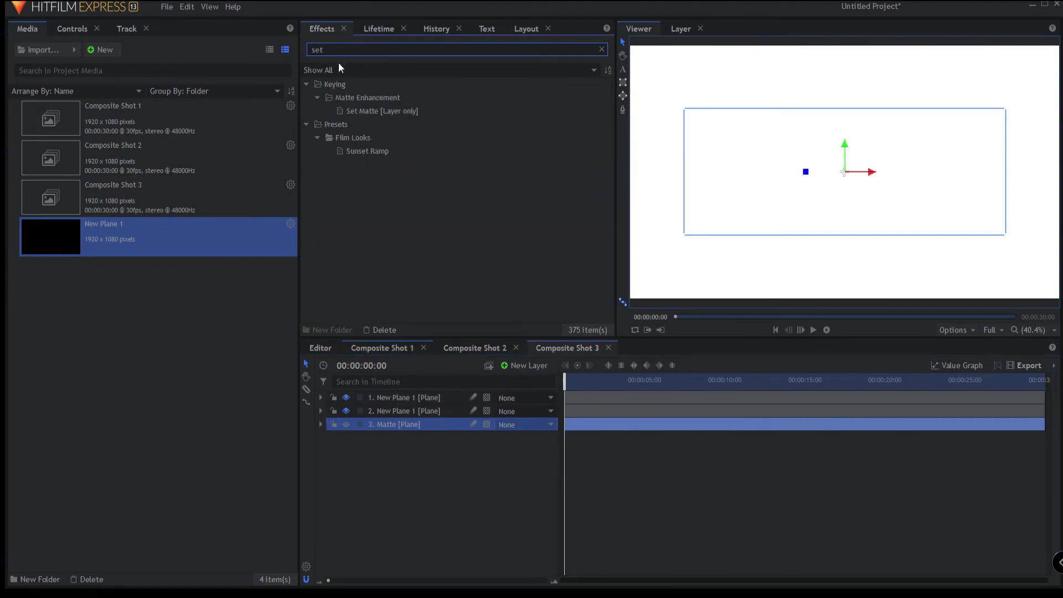
drag(364, 112, 372, 241)
drag(394, 412, 392, 395)
click(343, 451)
click(462, 469)
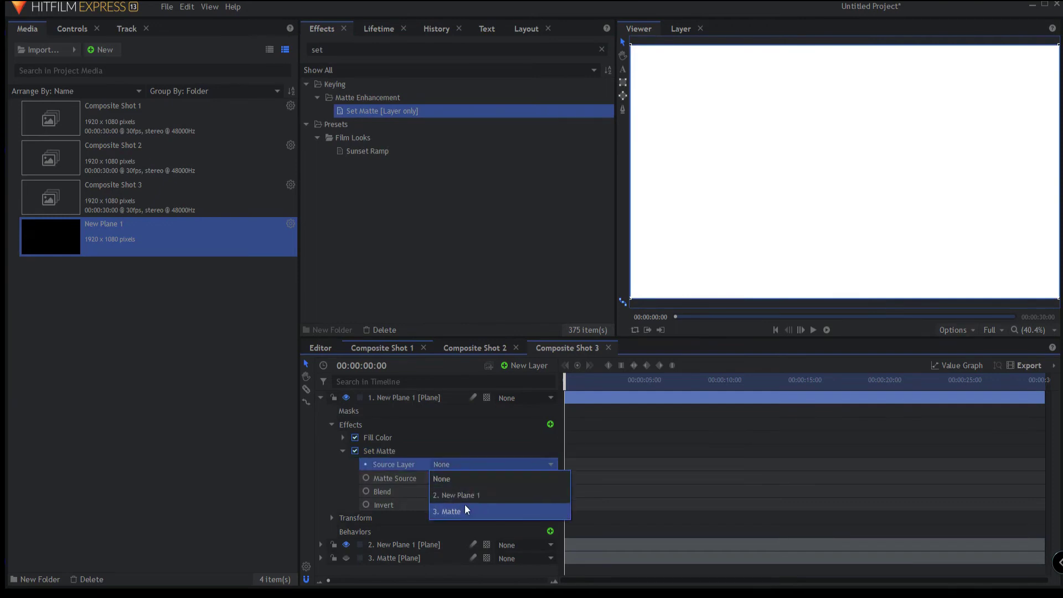
click(466, 510)
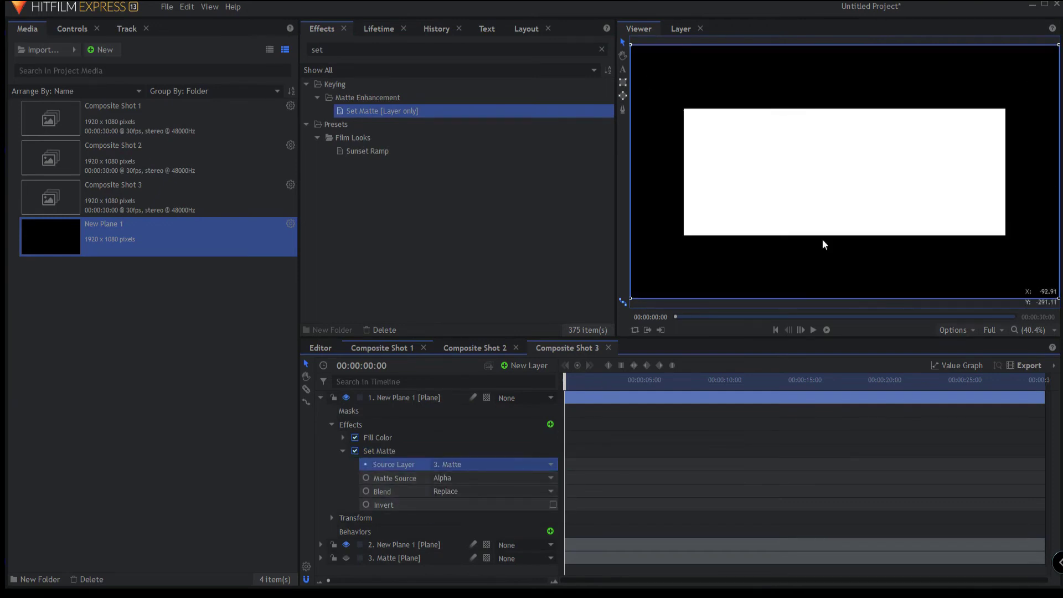
click(320, 397)
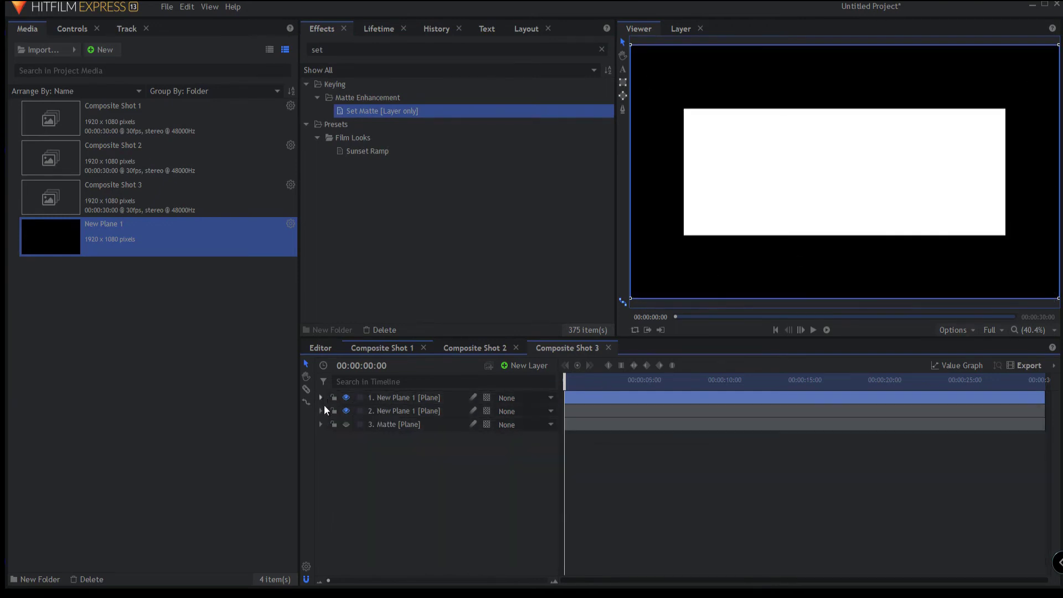
click(364, 53)
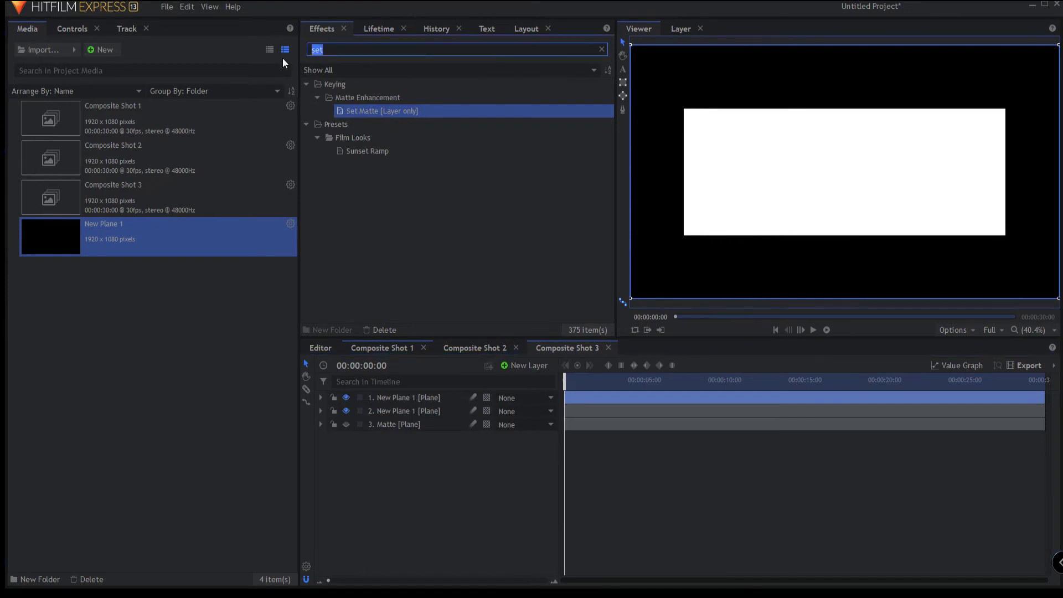
Step: Apply a Blur effect to the white plane
text(blur)
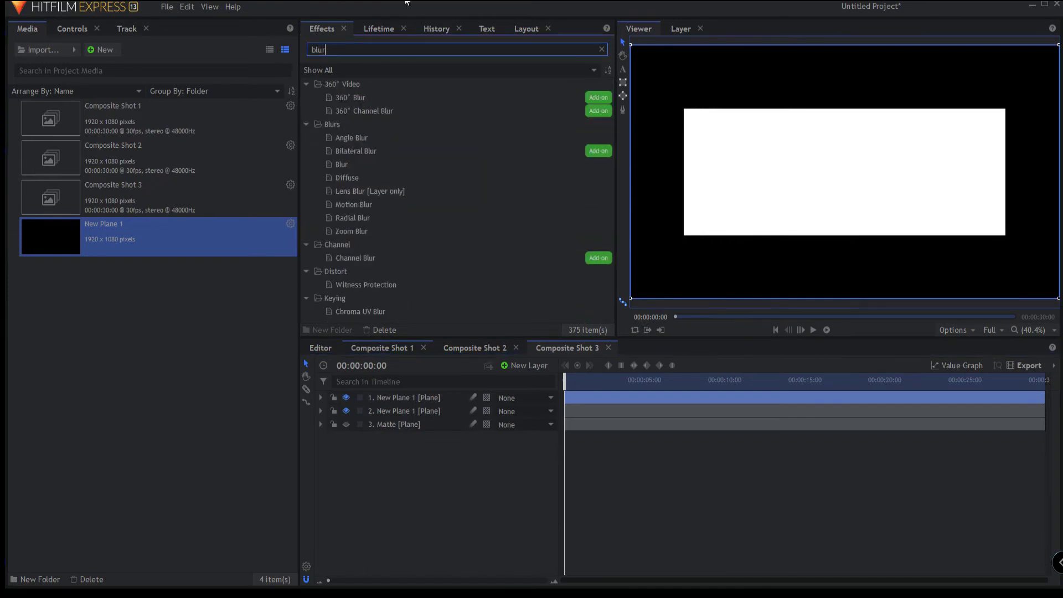
click(354, 164)
drag(354, 164, 389, 397)
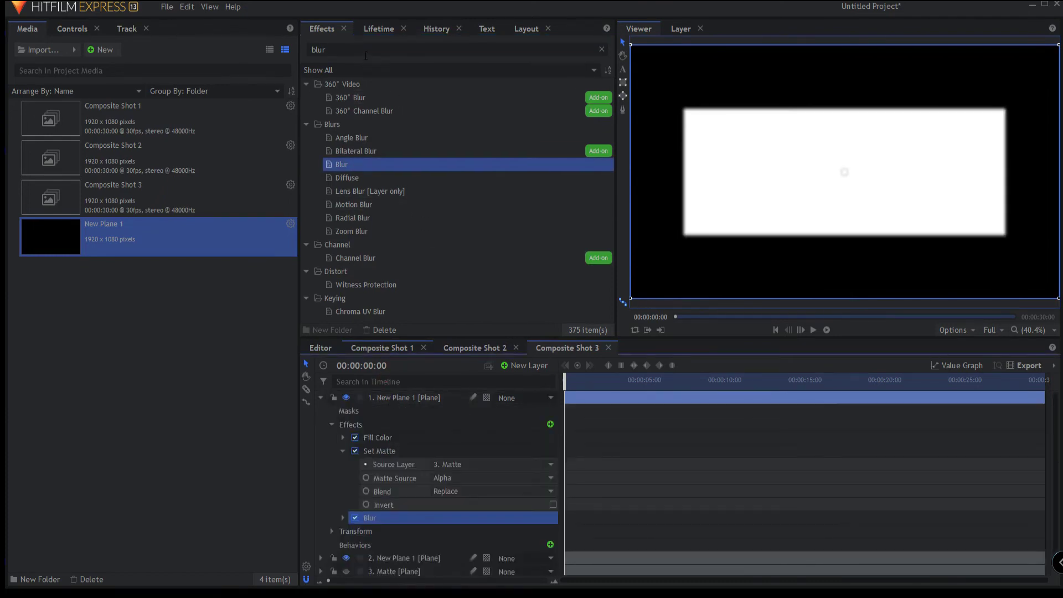
Step: Add a New Grade layer carrying a Threshold effect above the blurred plane
click(525, 366)
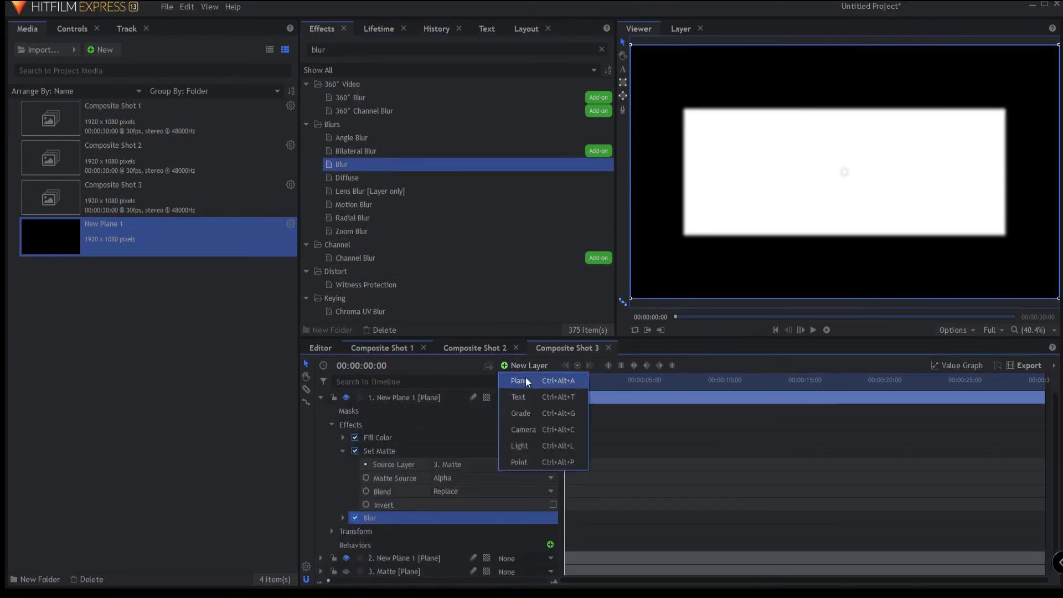
click(524, 413)
double_click(356, 49)
text(re)
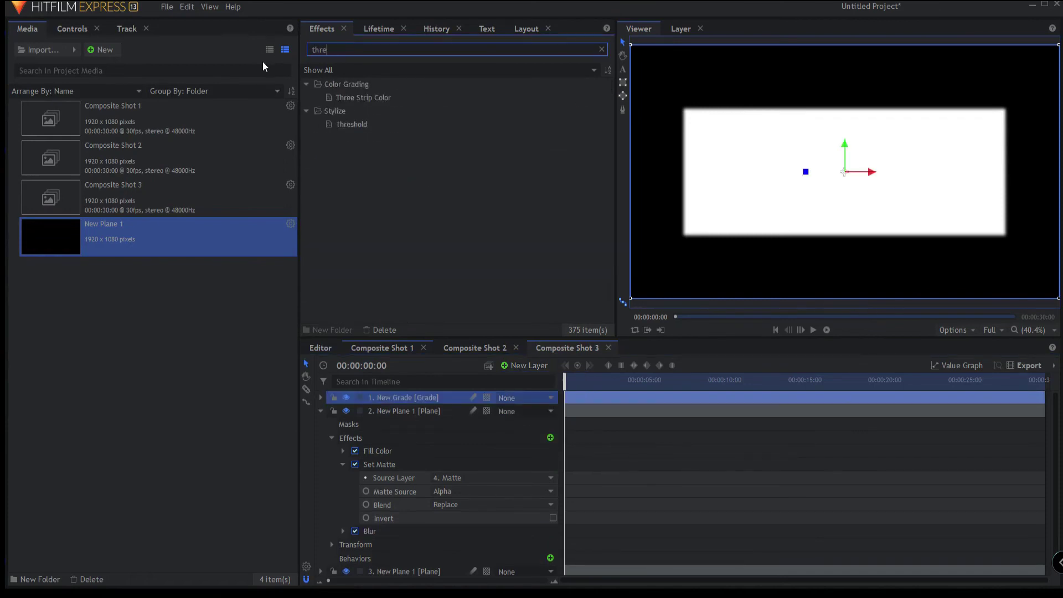
drag(362, 125, 409, 396)
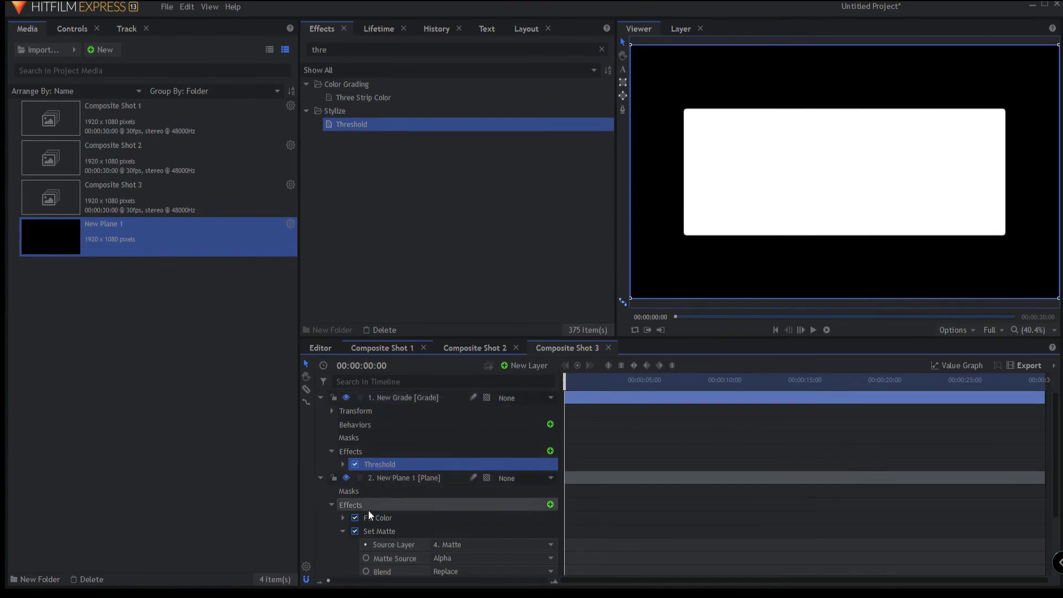
click(346, 530)
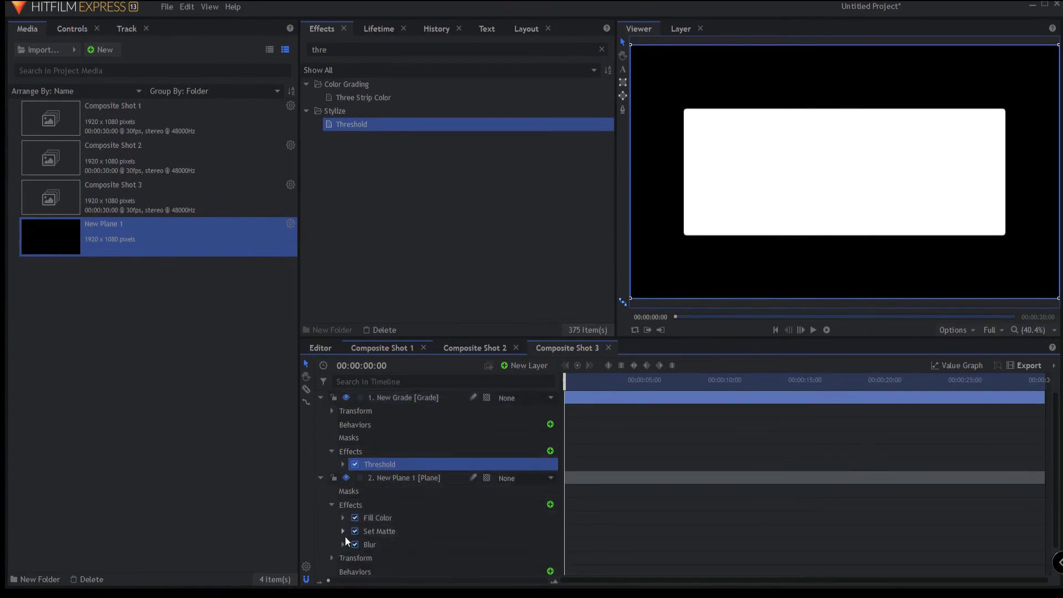
click(346, 545)
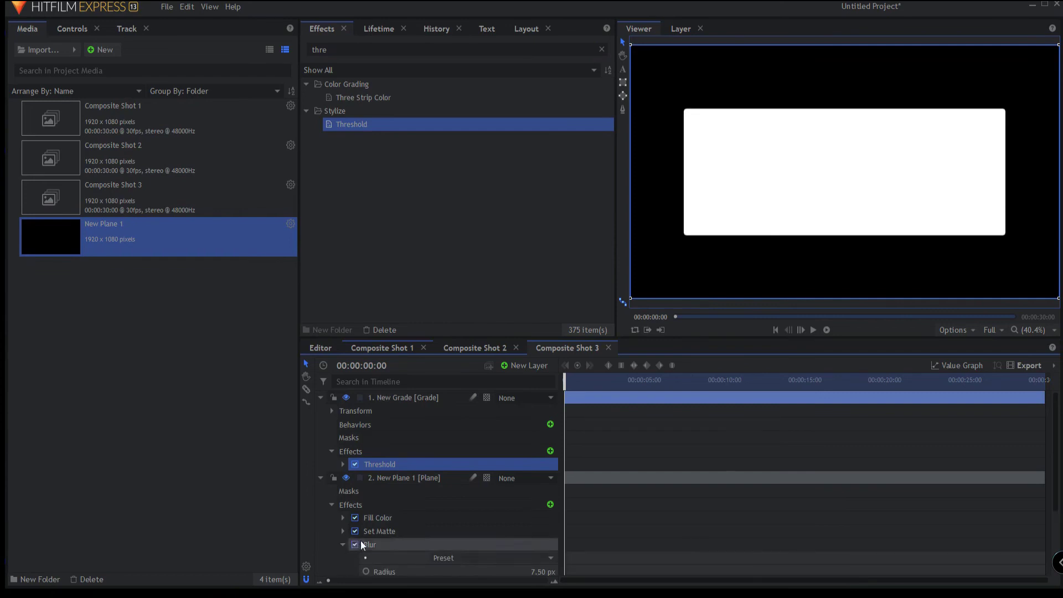
Step: Raise the white plane's Blur radius to 43.50 px to round the rectangle's corners
scroll(443, 498, down, 3)
drag(541, 495, 745, 224)
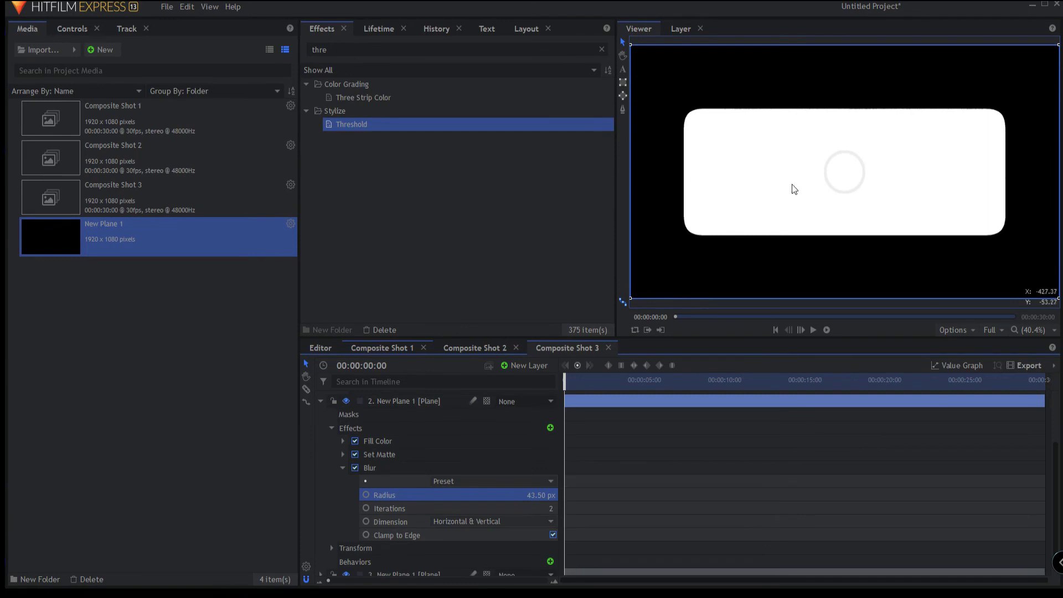
click(320, 401)
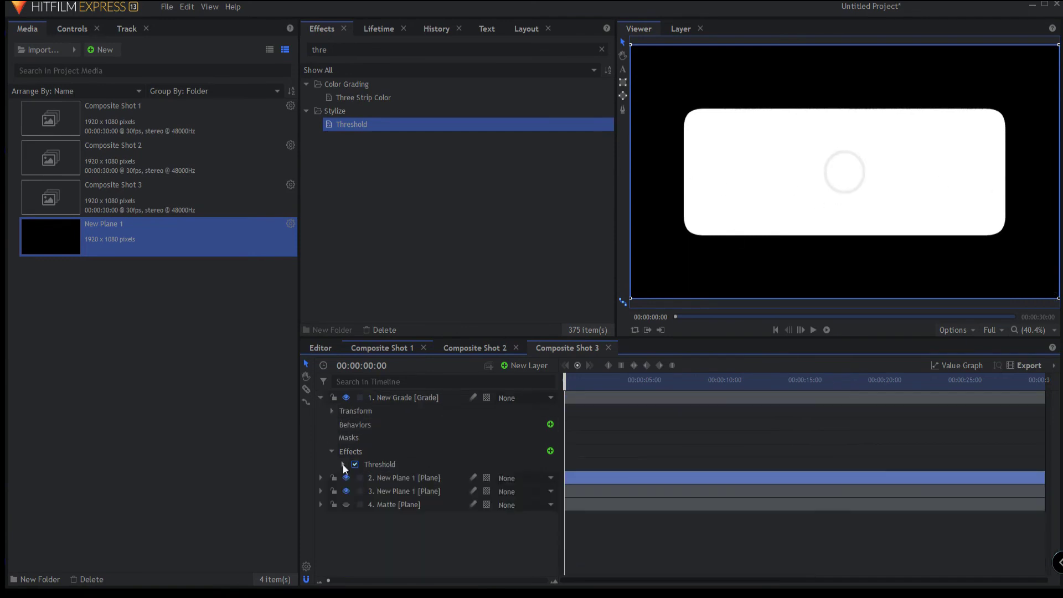
click(387, 504)
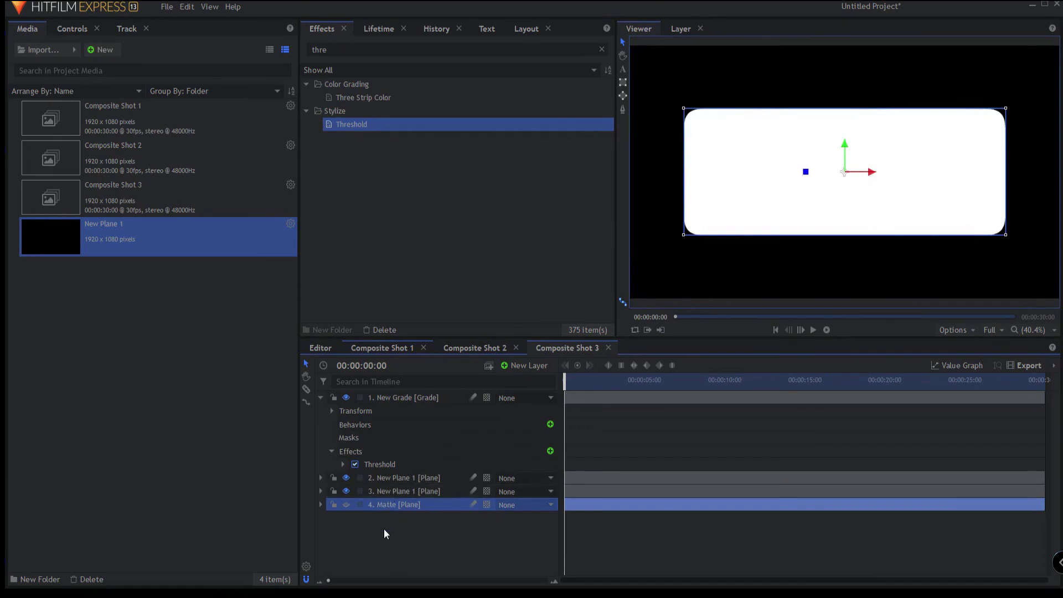
click(387, 517)
click(387, 506)
click(396, 536)
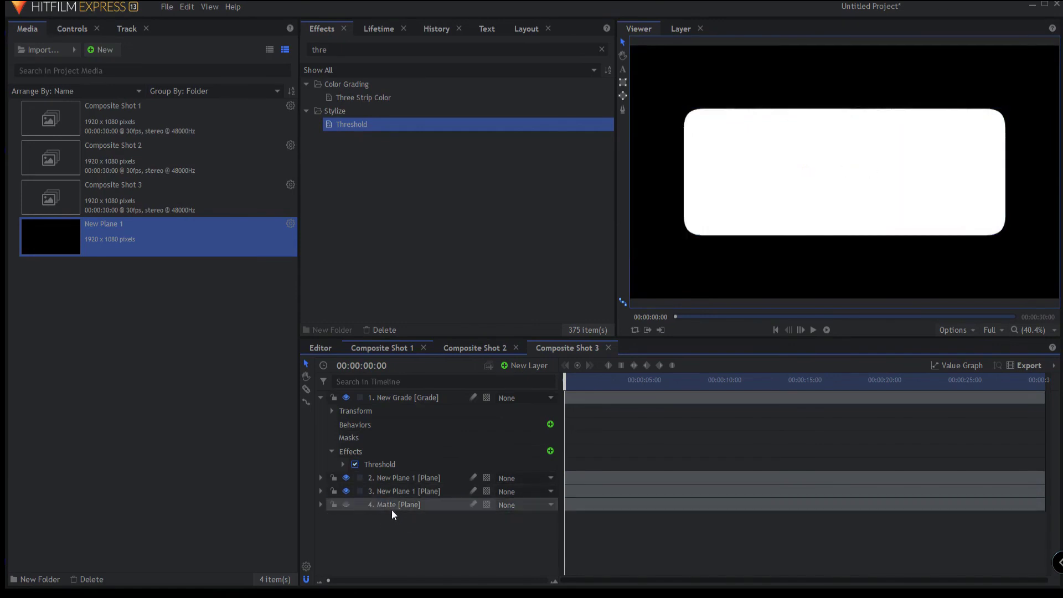